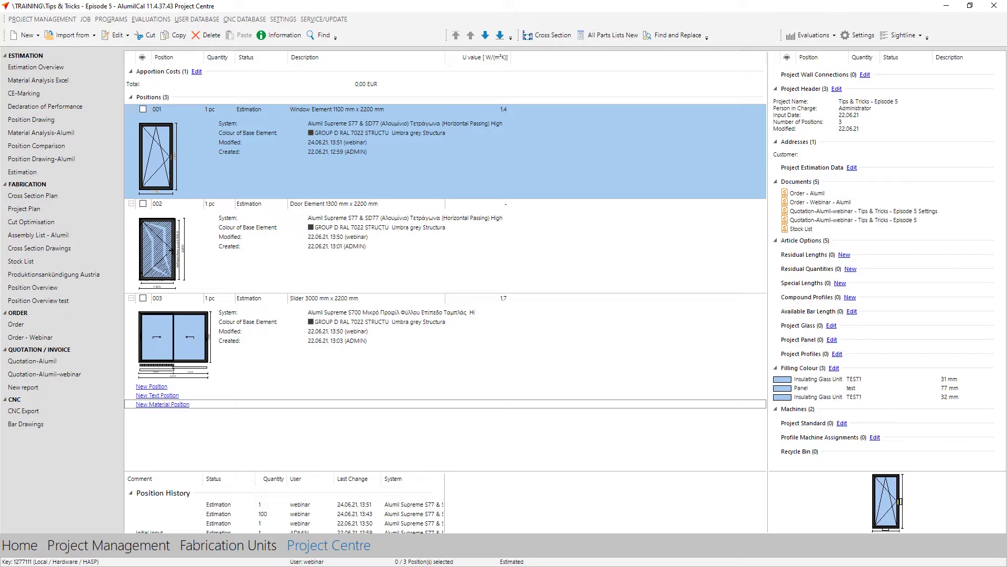
- Switch the Material Analysis report on and off again in the list of Estimation evaluations
click(815, 36)
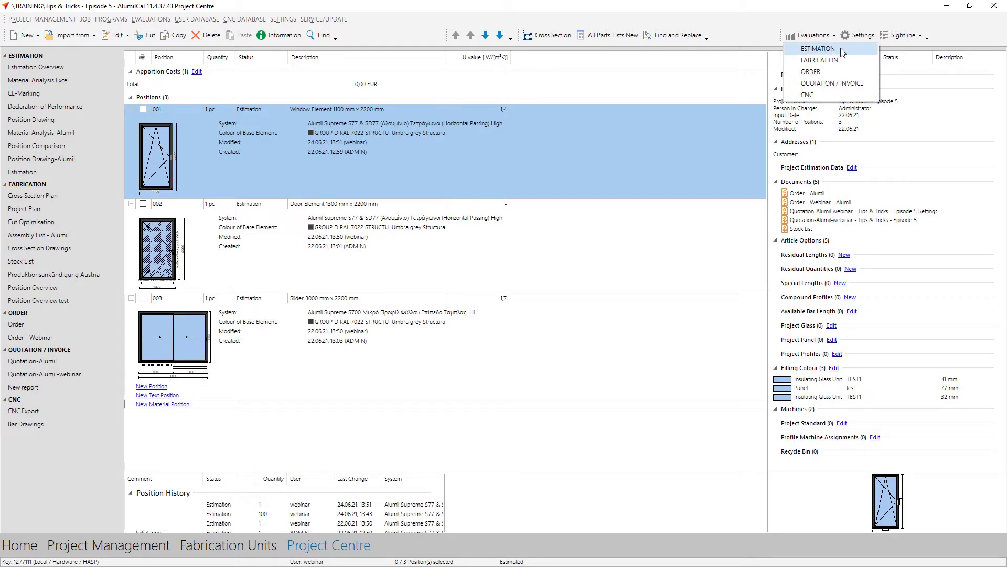
click(819, 48)
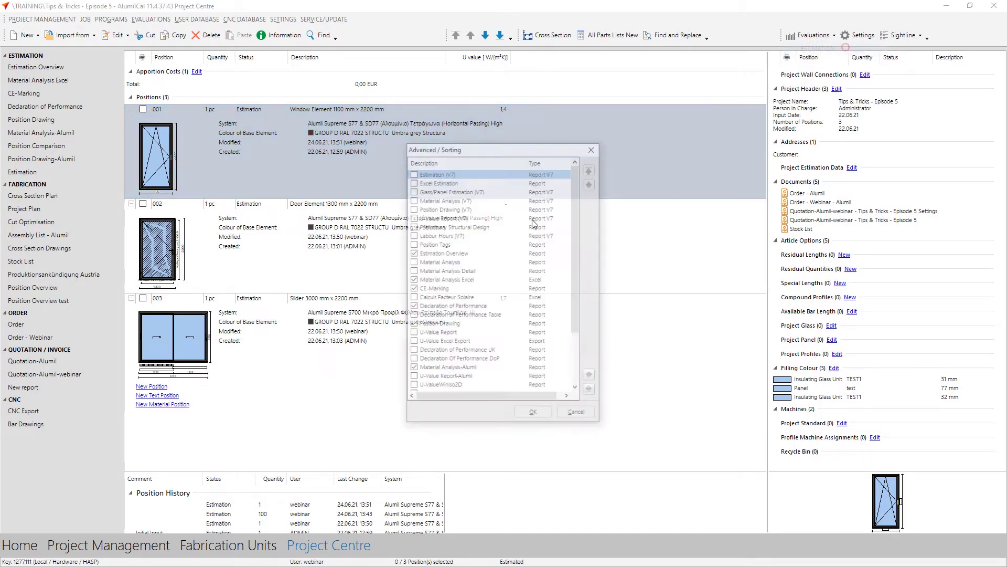
drag(490, 153, 484, 130)
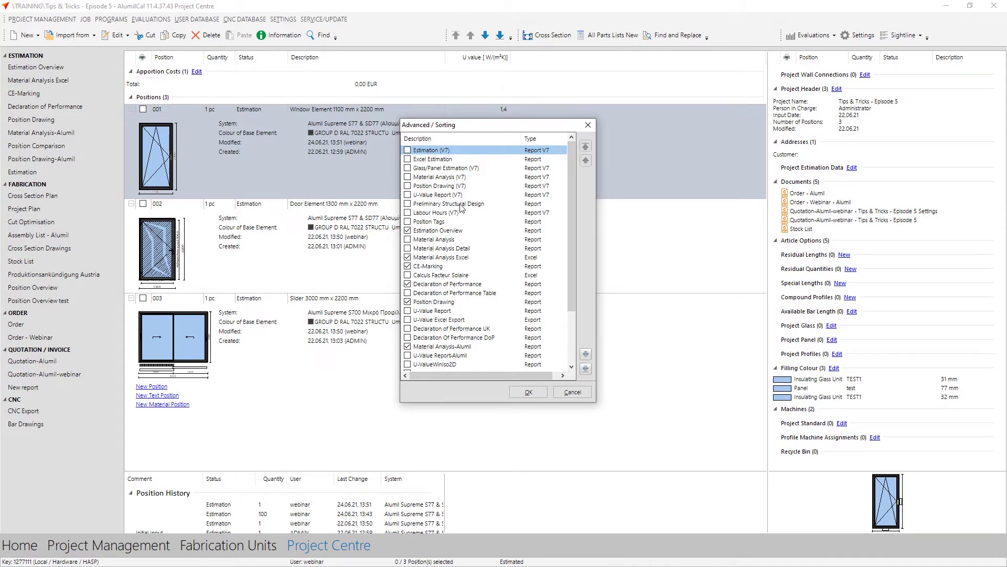
click(408, 240)
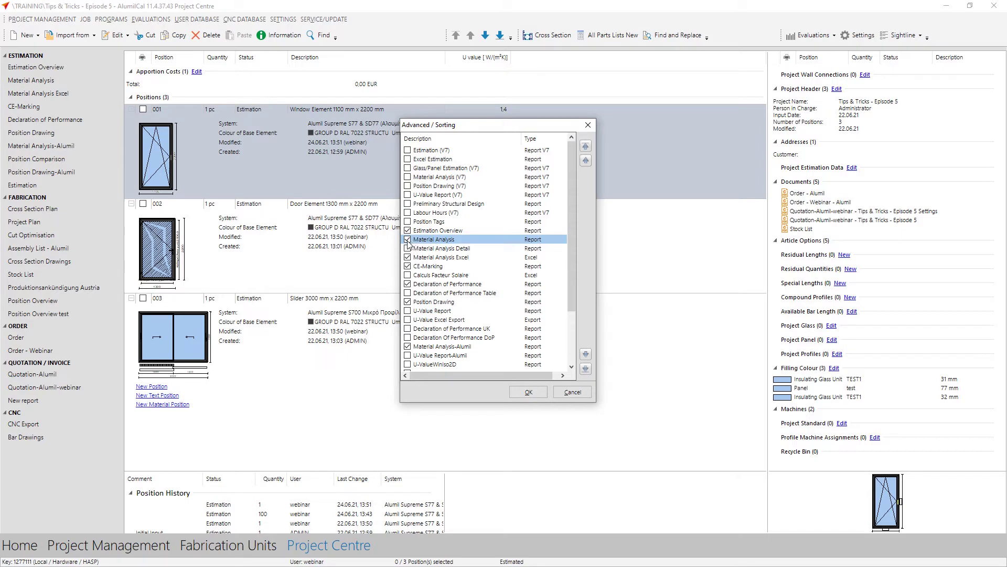
click(408, 240)
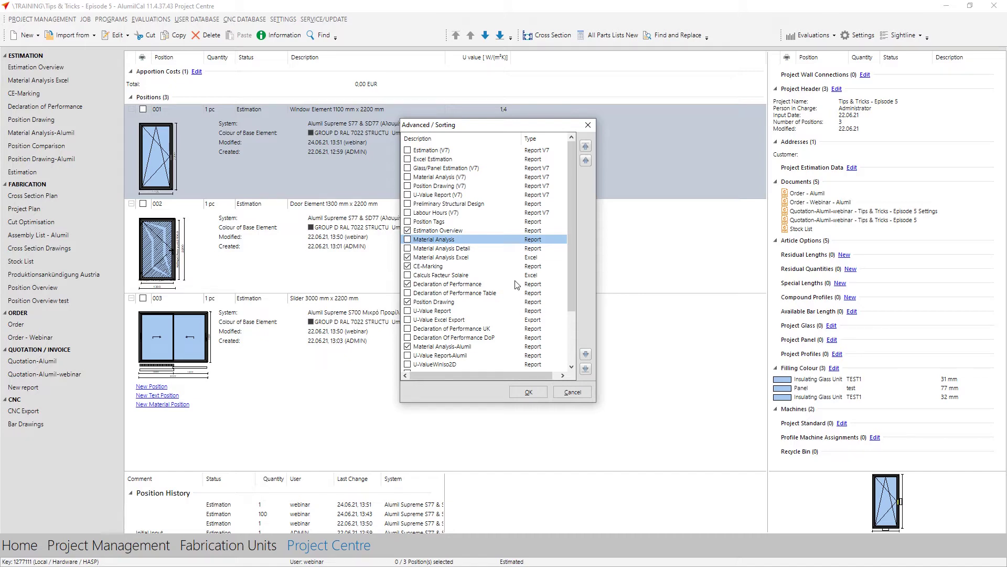
click(529, 392)
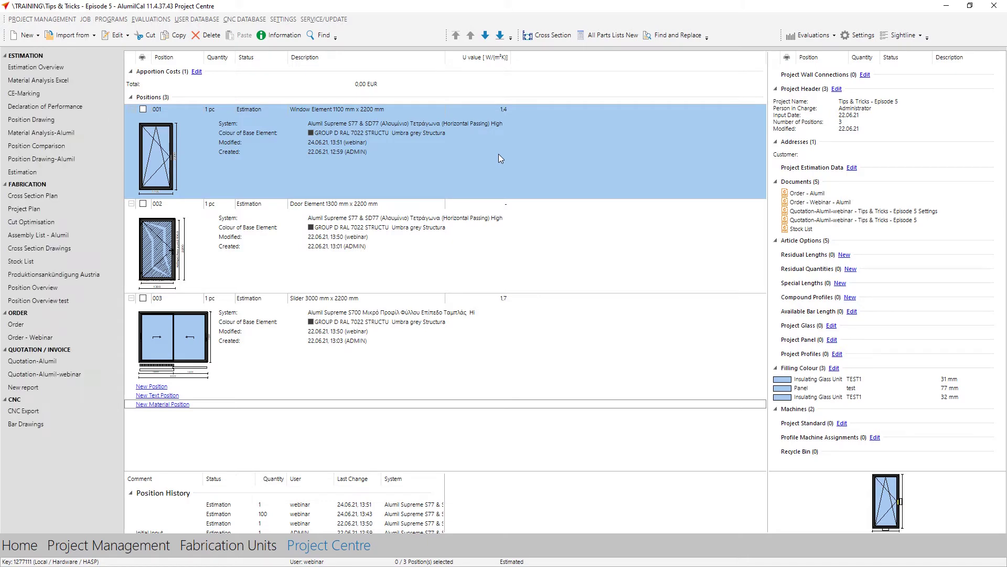
- Open the report settings, widen the report list columns and filter the list by "templa"
click(283, 20)
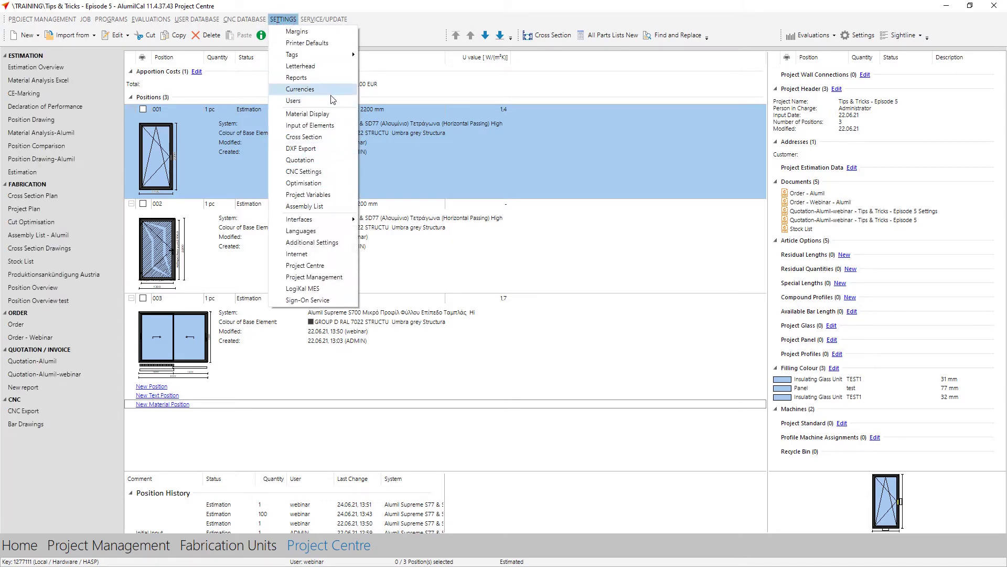
click(321, 80)
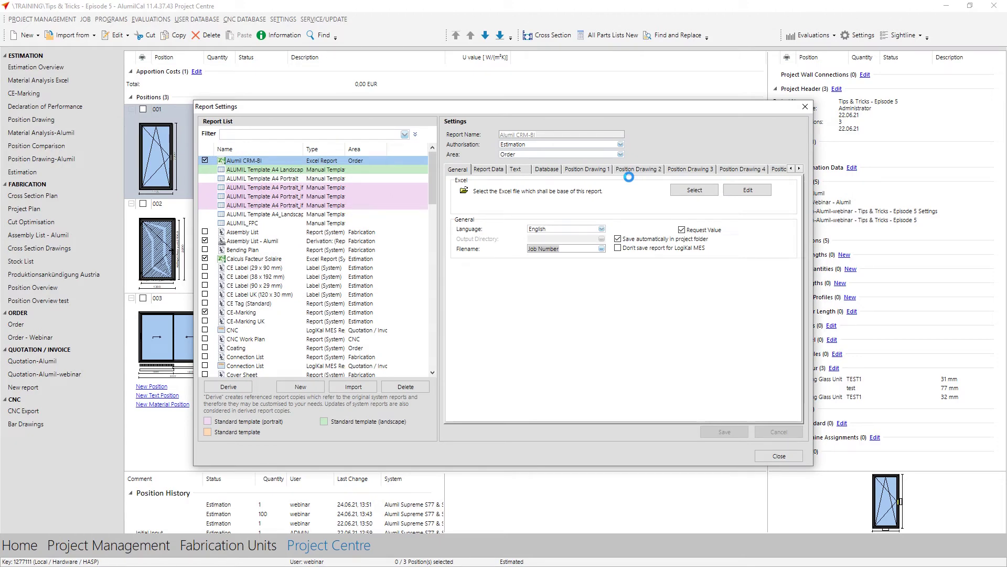
double_click(304, 148)
drag(358, 154, 395, 158)
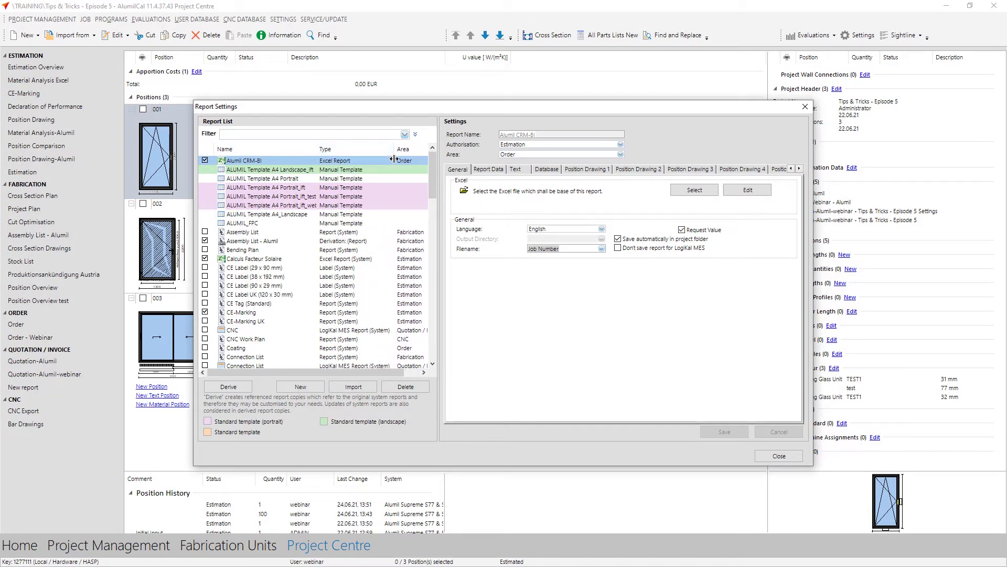
click(277, 134)
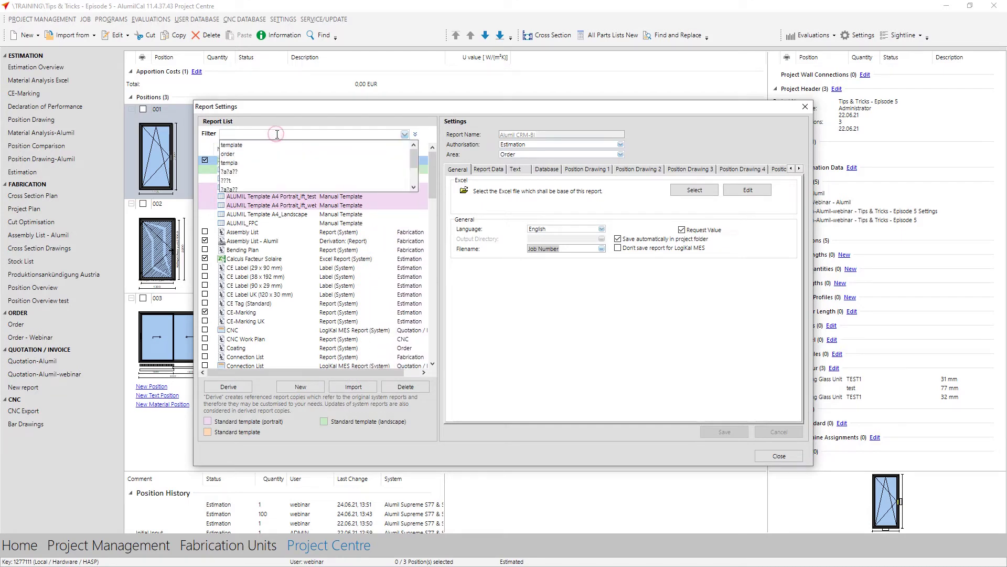
text(te)
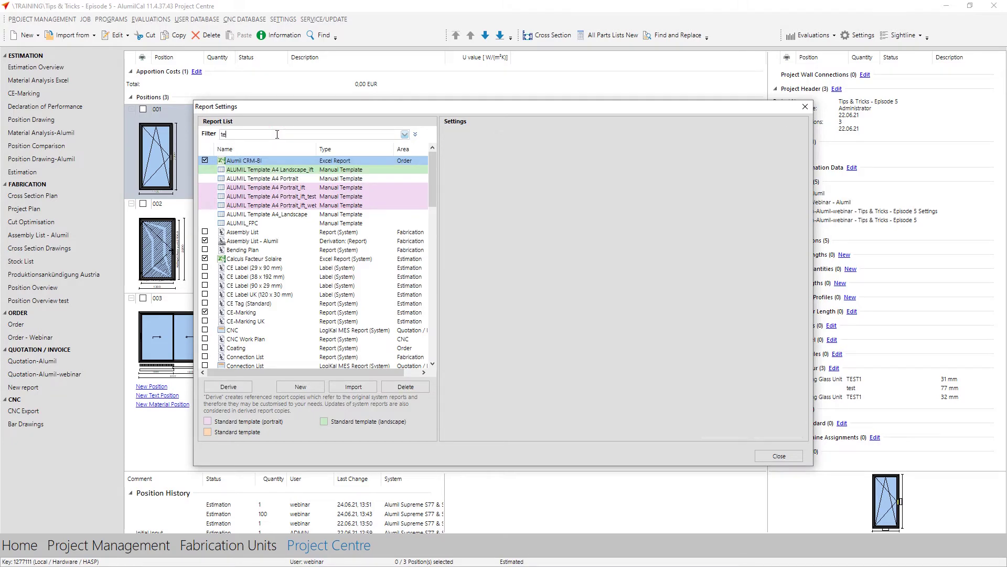
text(mpla)
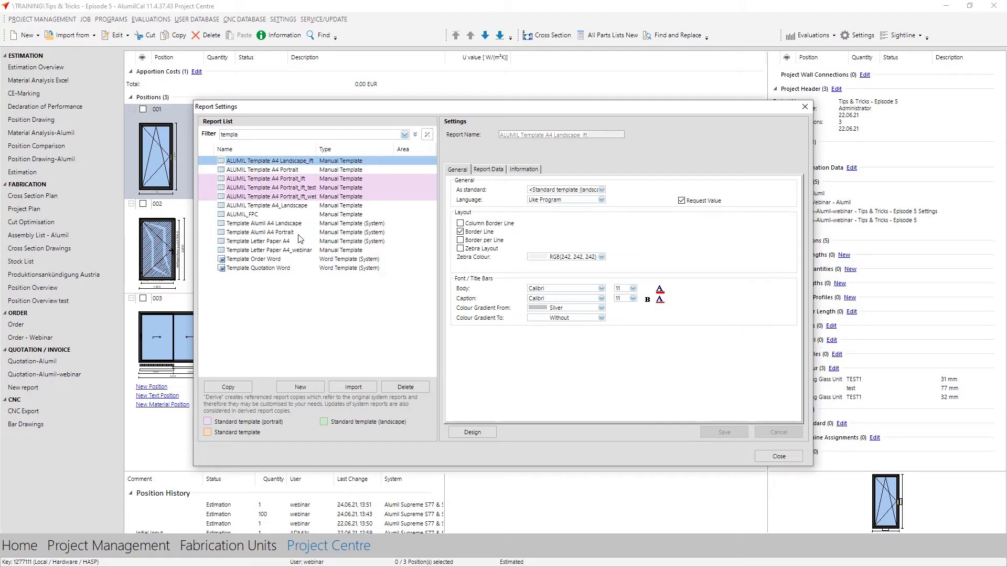
click(294, 243)
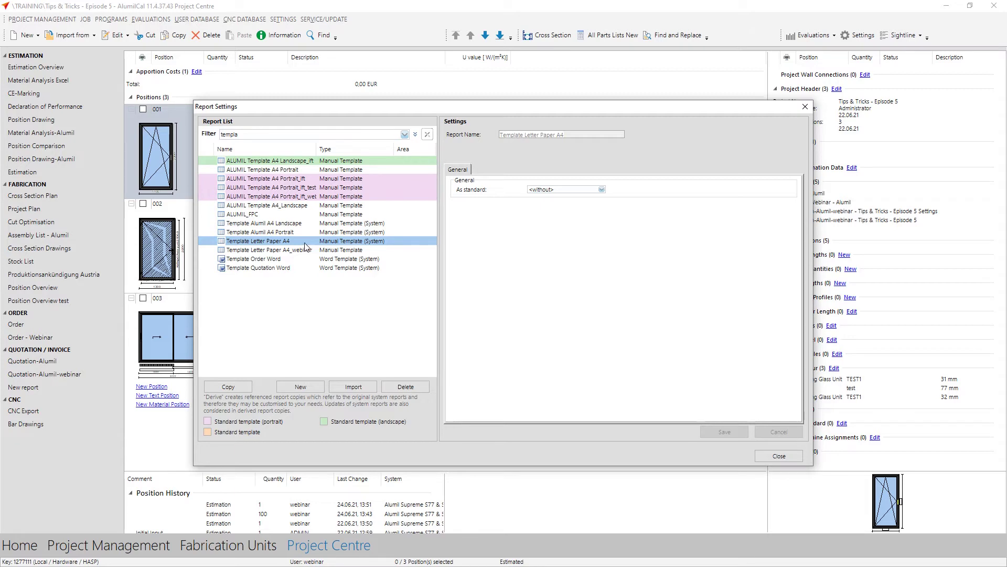
click(241, 388)
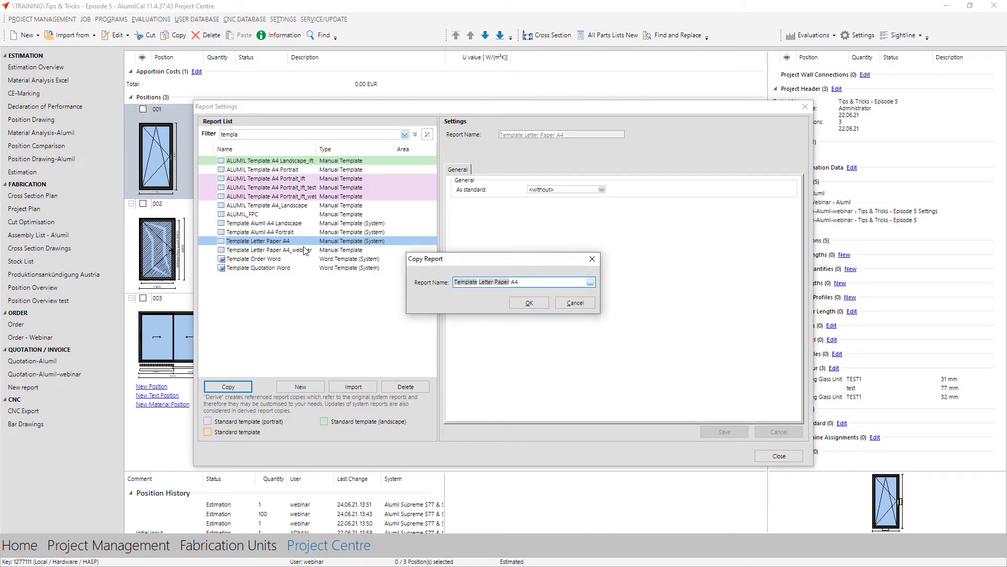
click(573, 307)
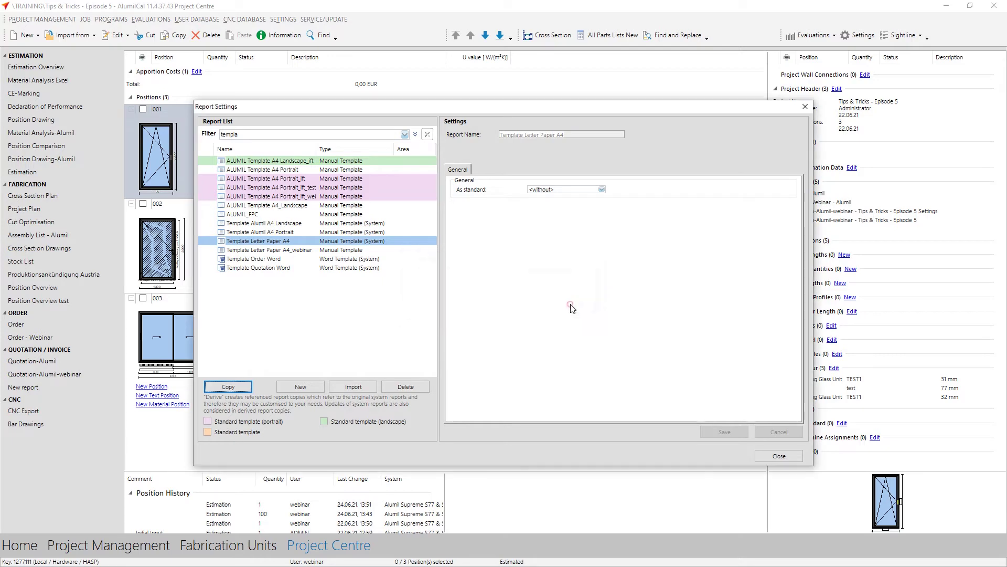
- Open Template Letter Paper A4_webinar in the template designer and display the settings of its Text 1 element
click(303, 251)
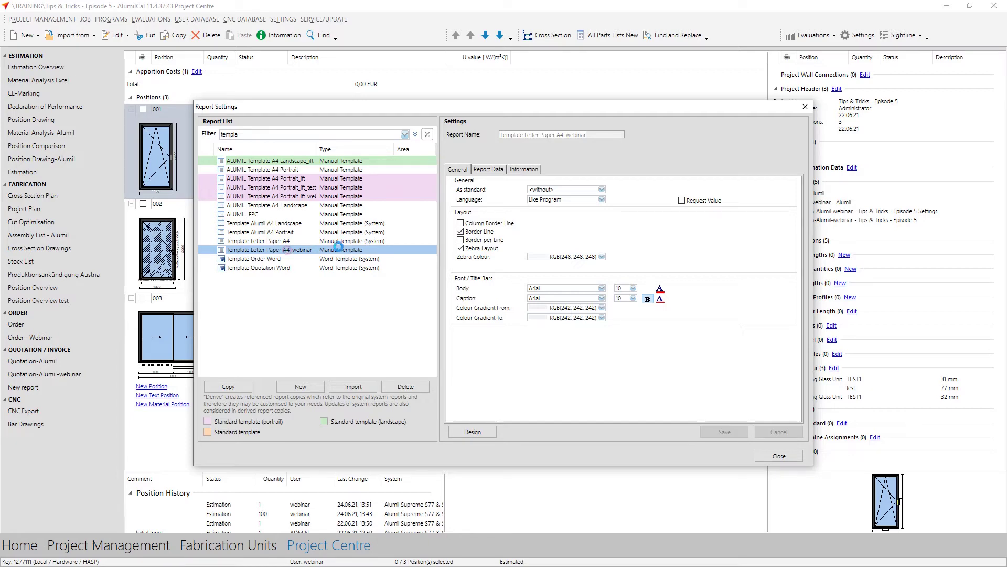
double_click(288, 250)
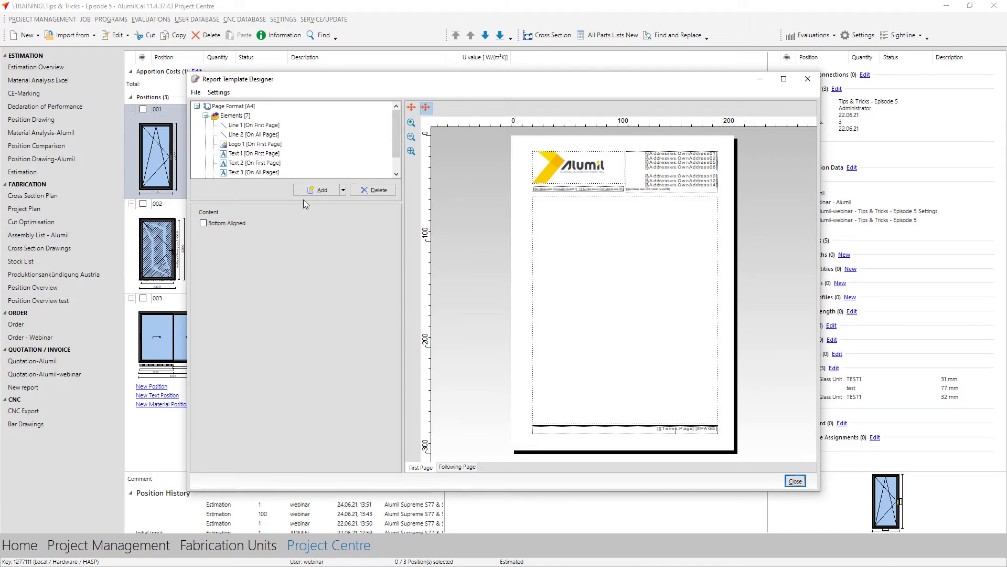
click(263, 153)
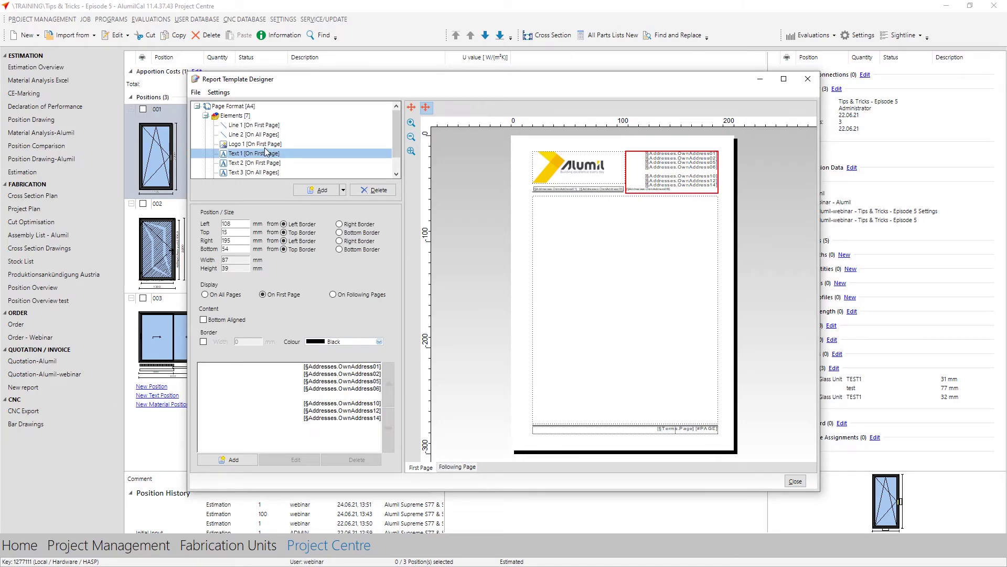
- Replace the picture of the Logo 1 element with Alumil (1).jpg from the Desktop
click(263, 145)
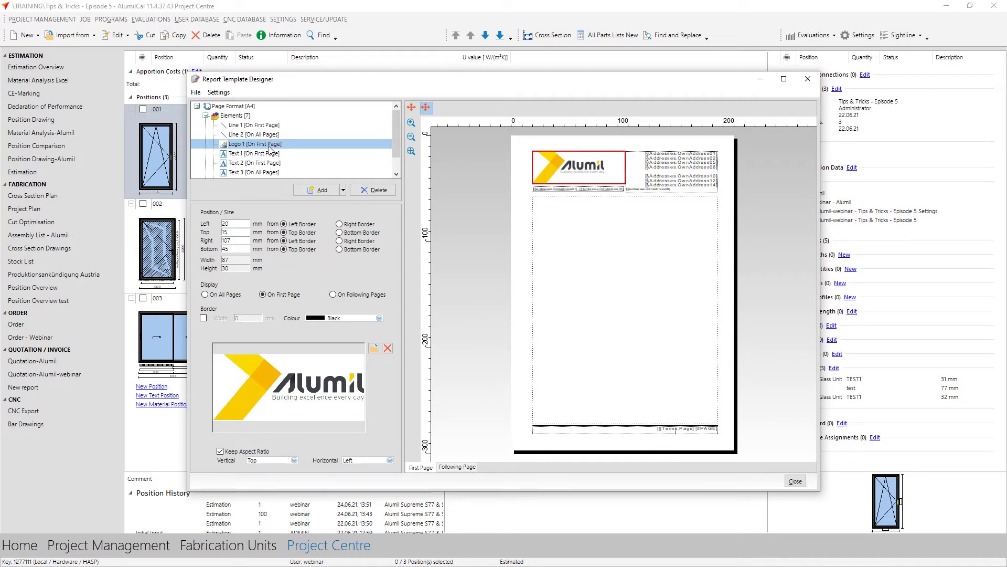
click(387, 348)
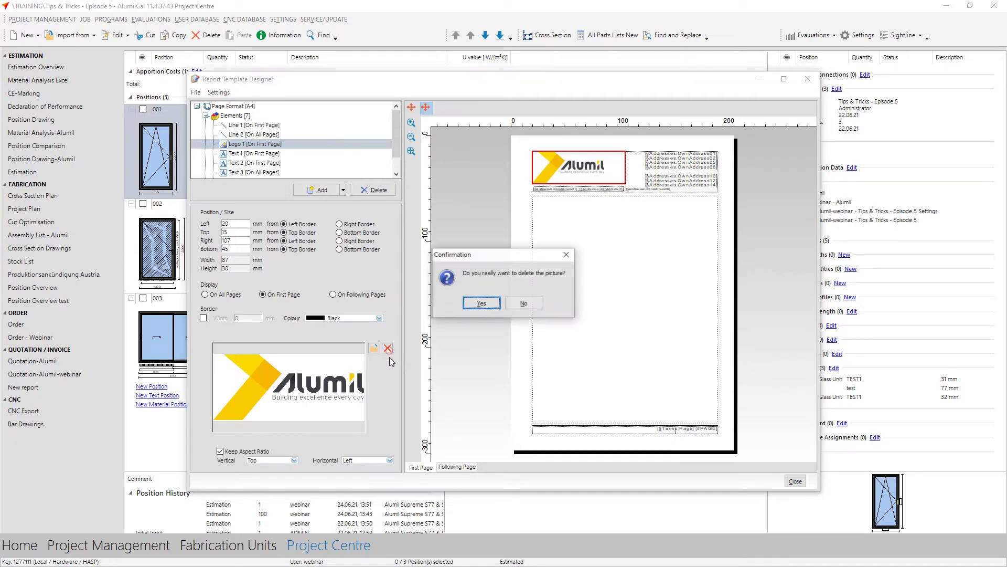
click(477, 301)
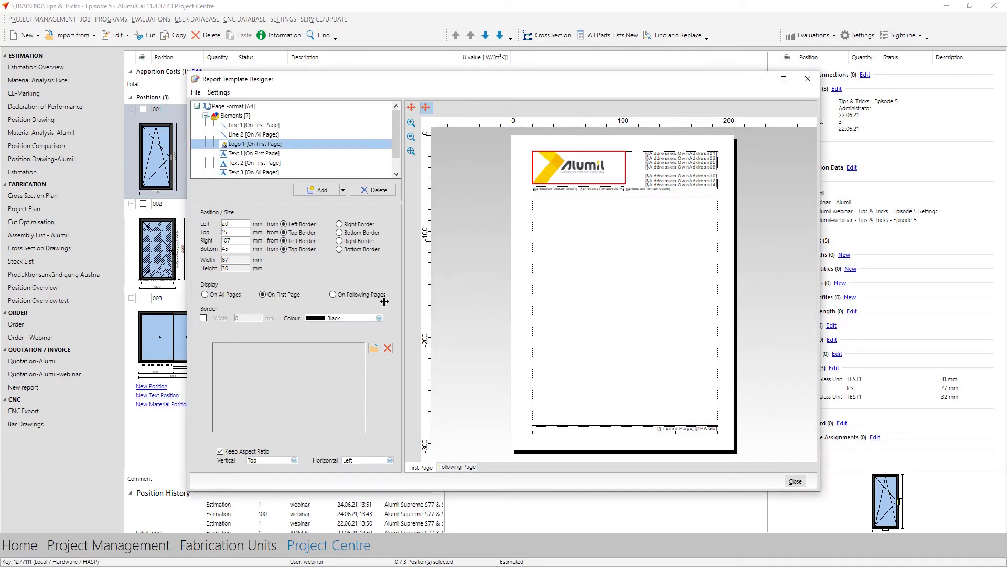
click(374, 350)
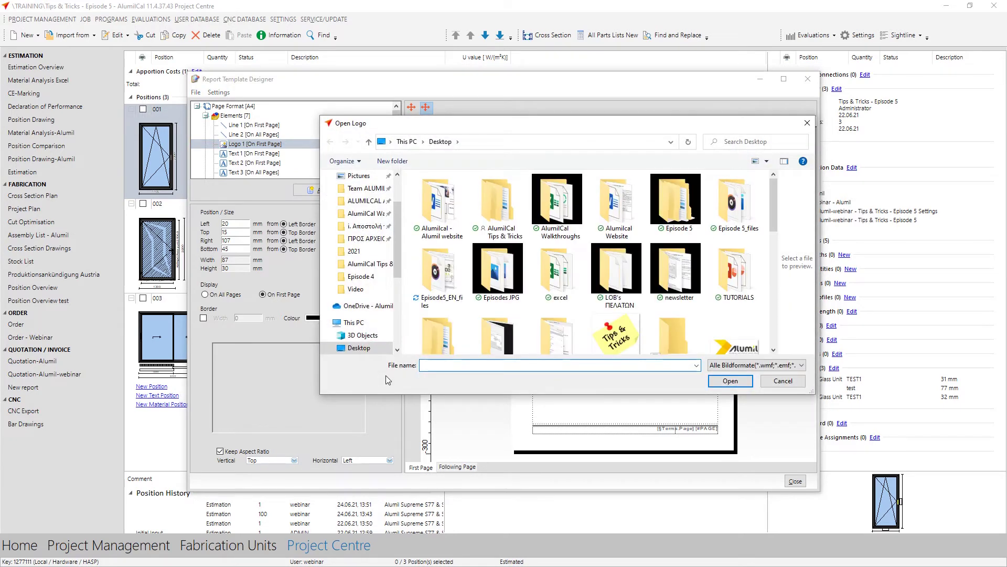
scroll(646, 201, down, 1)
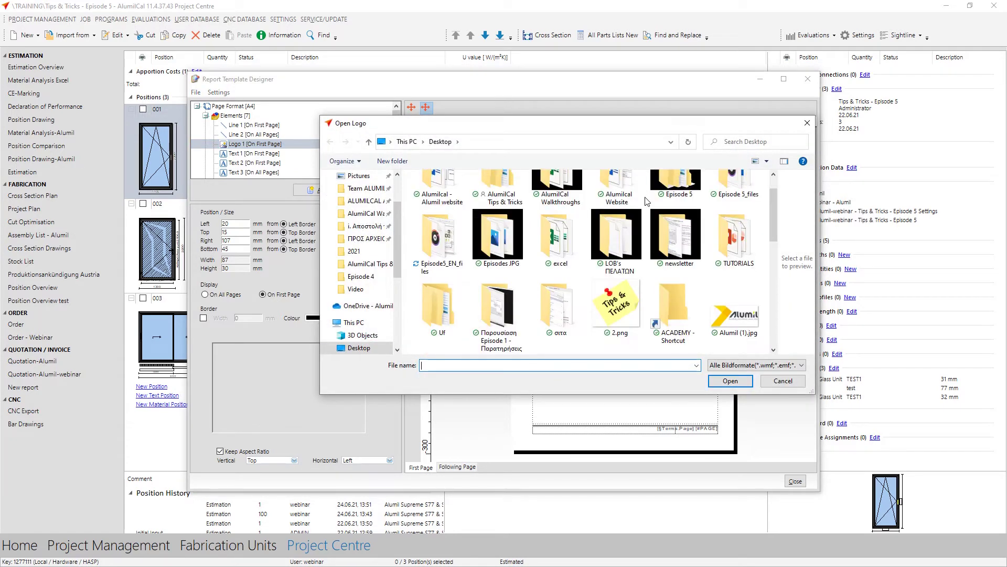
click(732, 319)
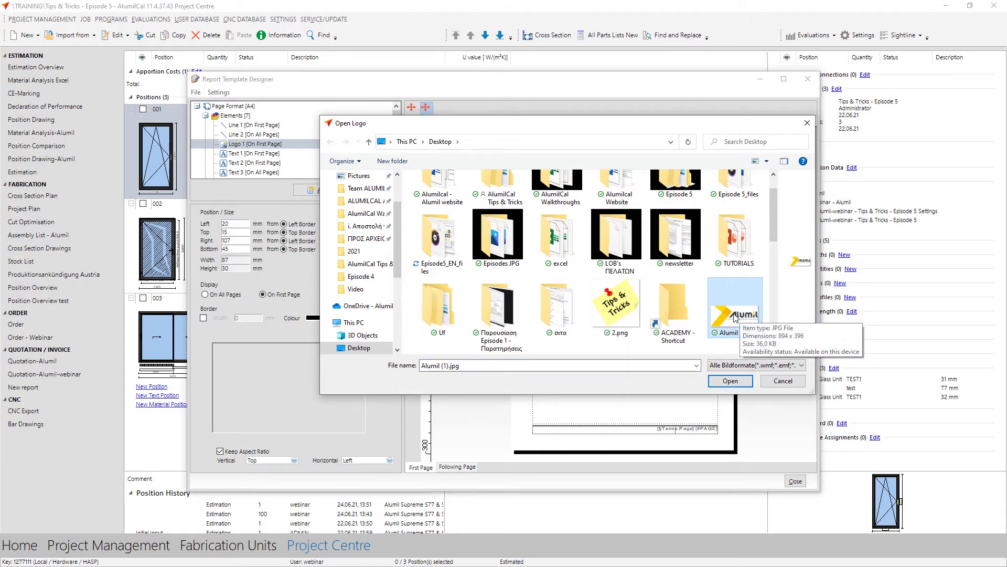
double_click(733, 314)
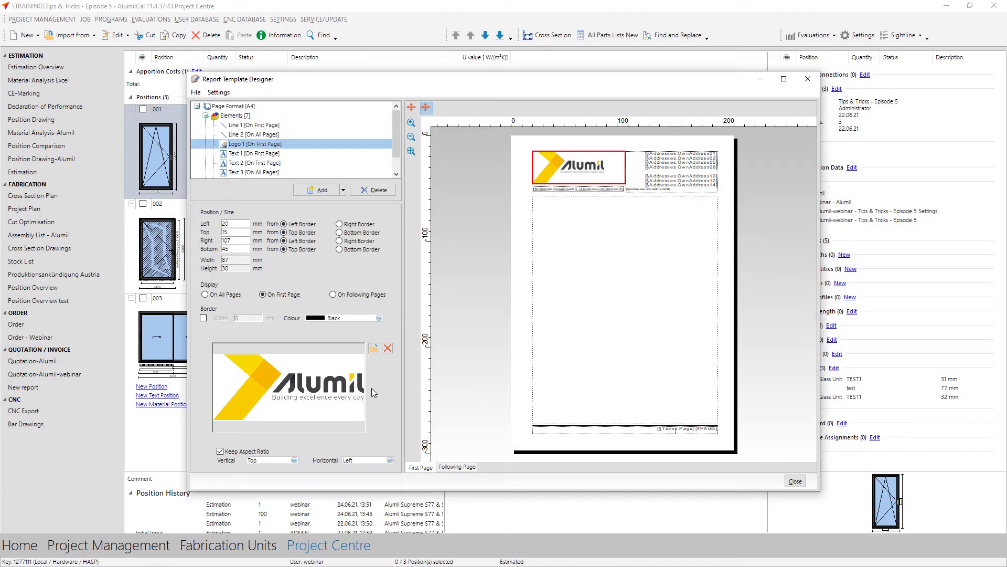
- Set the top position of the Logo 1 element to 10 mm
click(239, 232)
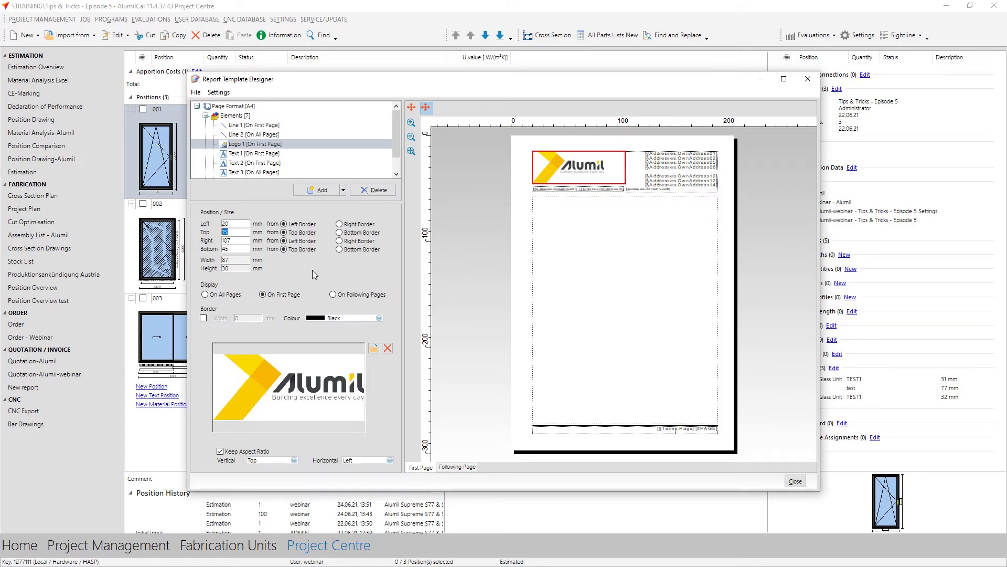
text(100)
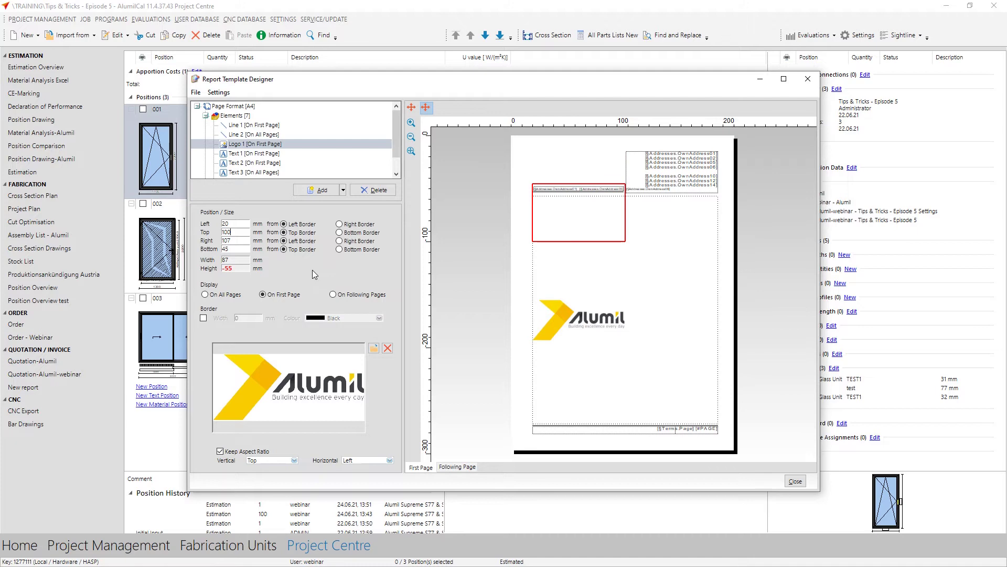
key(BackSpace)
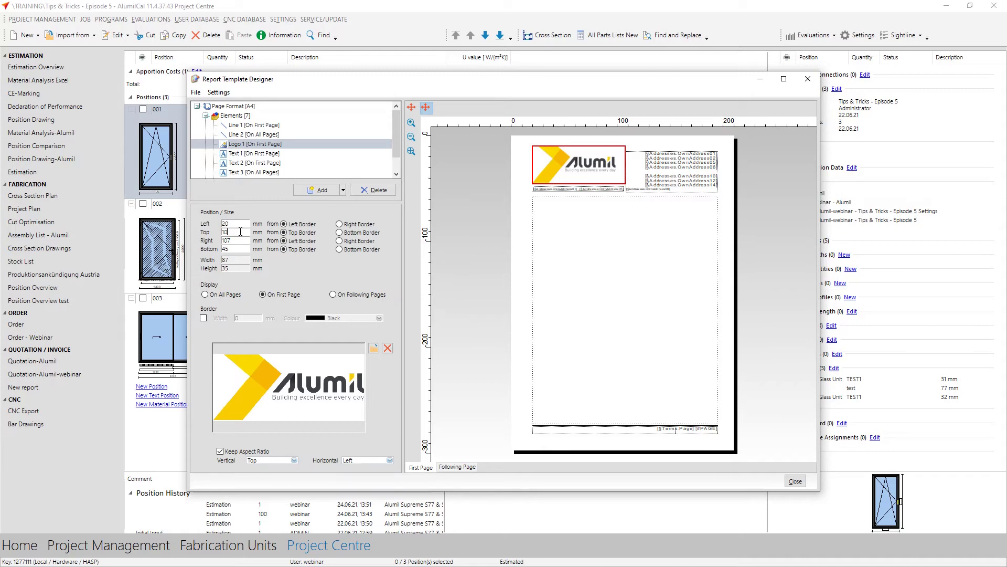
- Set the top position of the Text 1 element to 10 mm and close the template designer
click(265, 154)
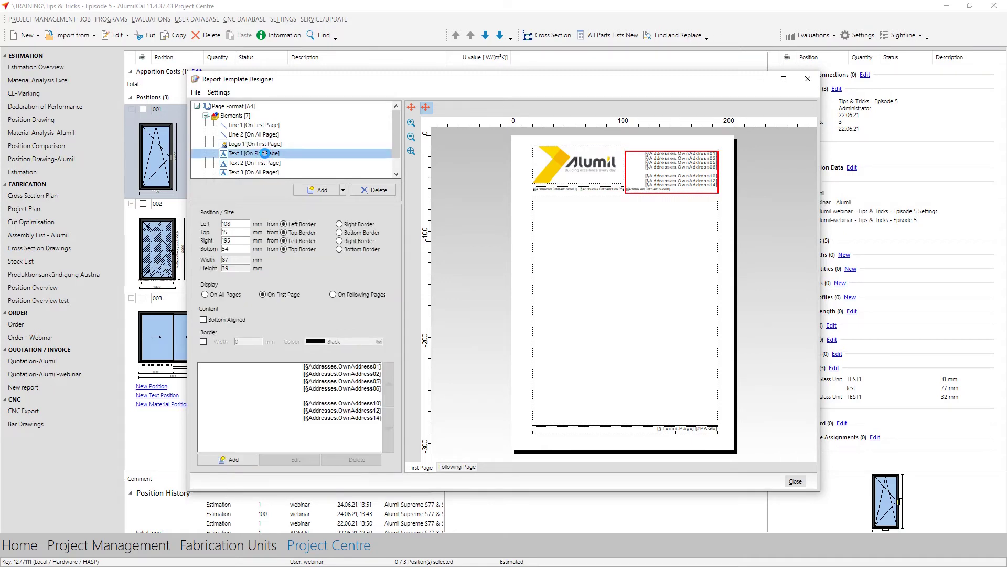
click(238, 233)
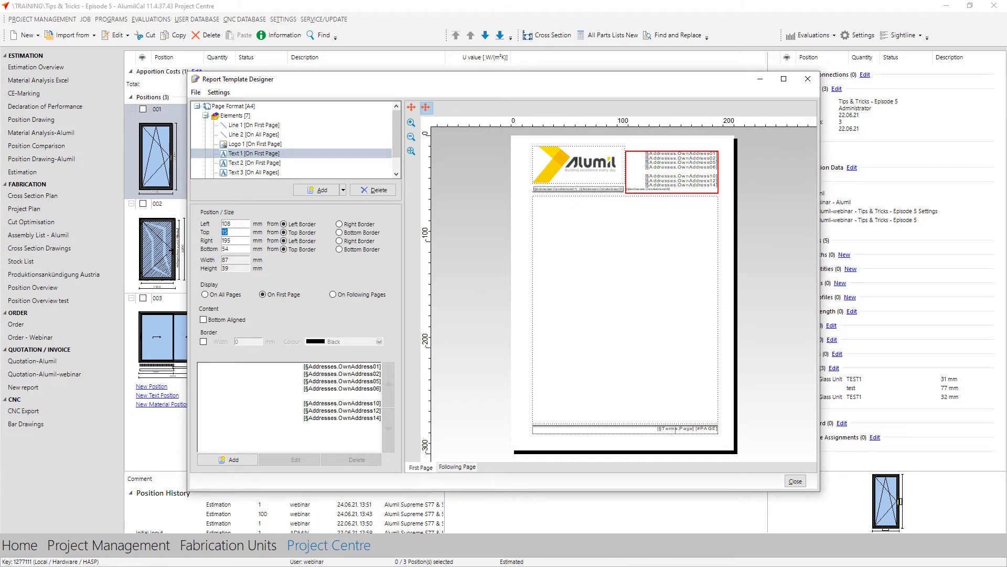
key(BackSpace)
text(0)
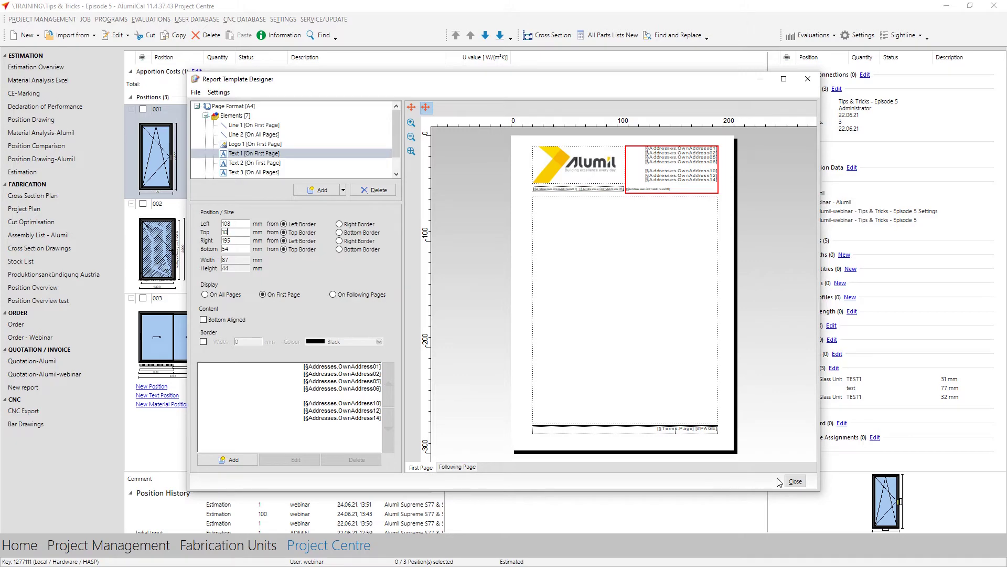
click(796, 481)
click(467, 303)
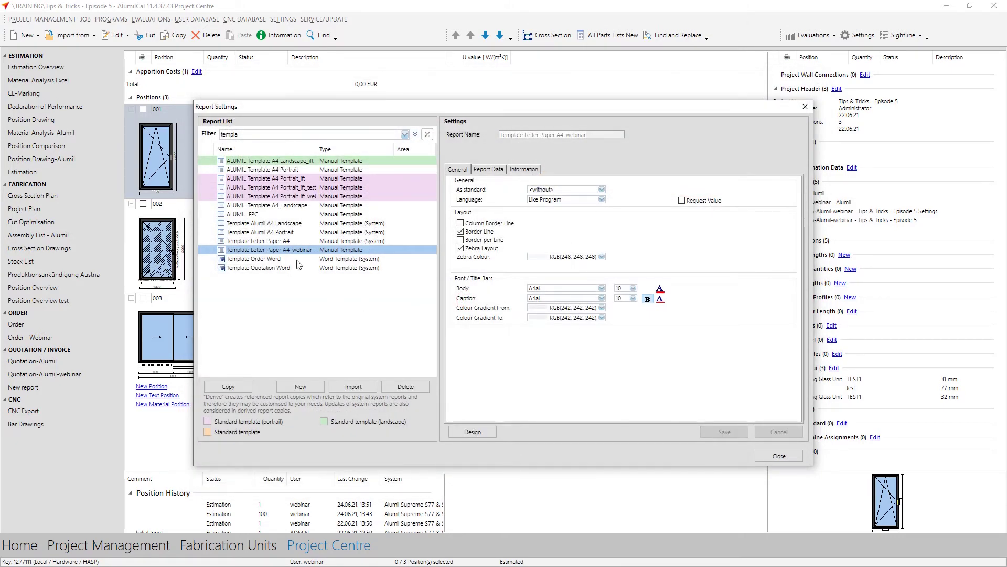
- Filter the report list by "order" and display the settings of the Order - Webinar report
double_click(259, 137)
text(order)
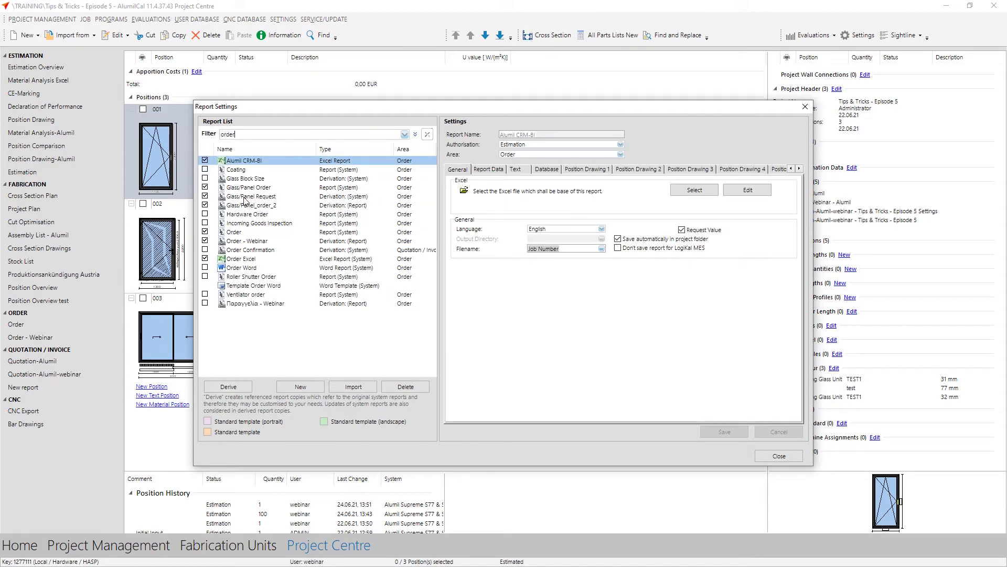
click(254, 231)
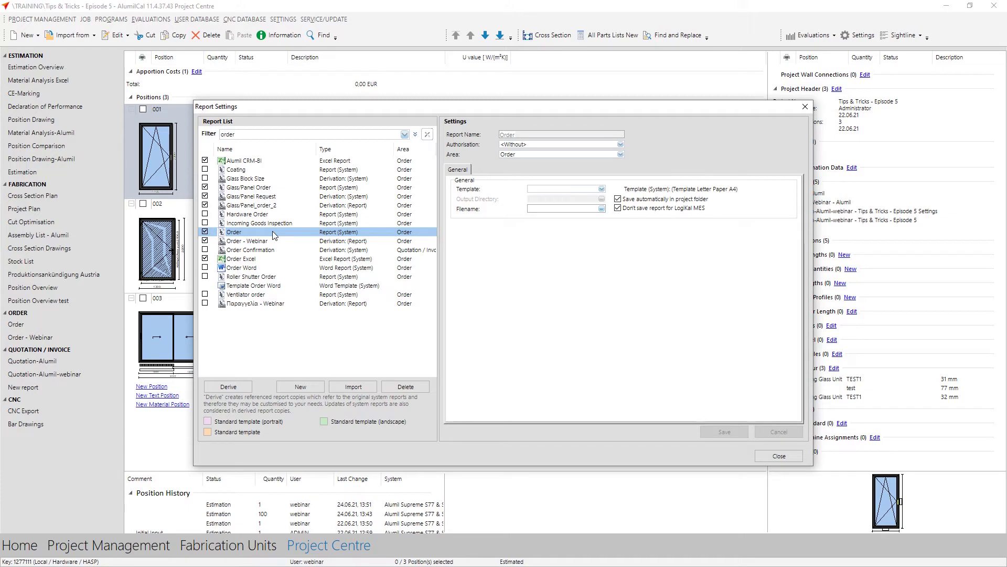
click(273, 241)
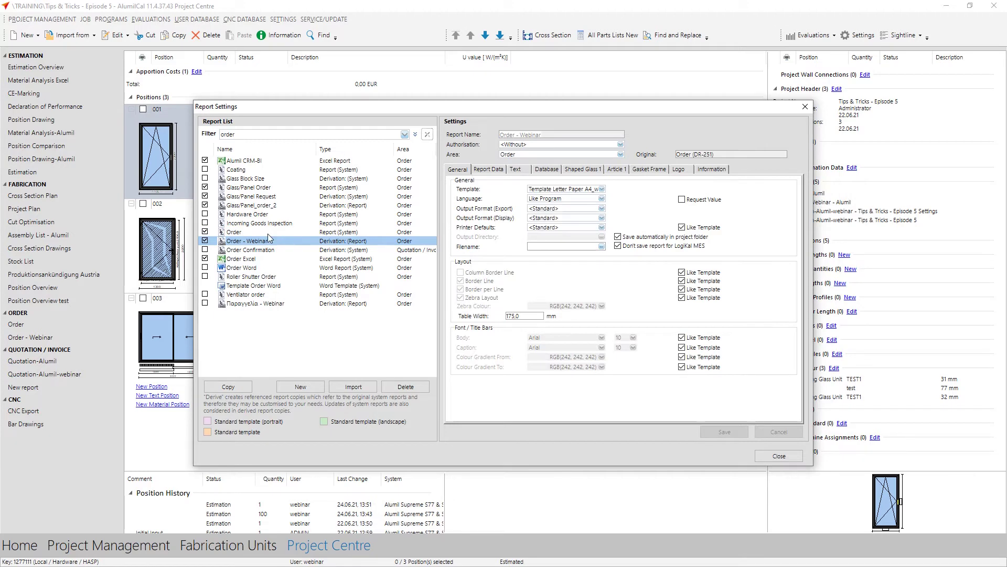
click(255, 232)
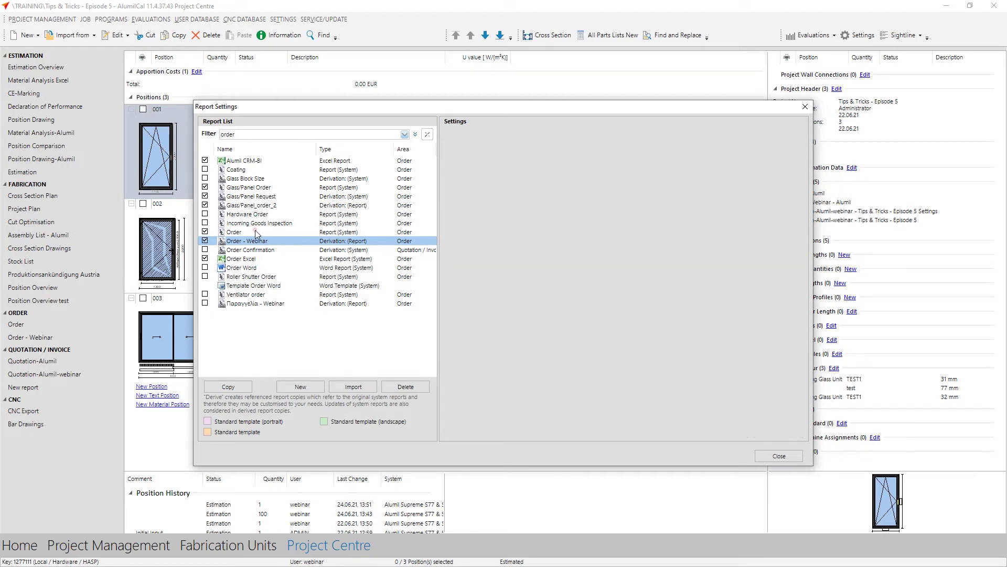
click(242, 388)
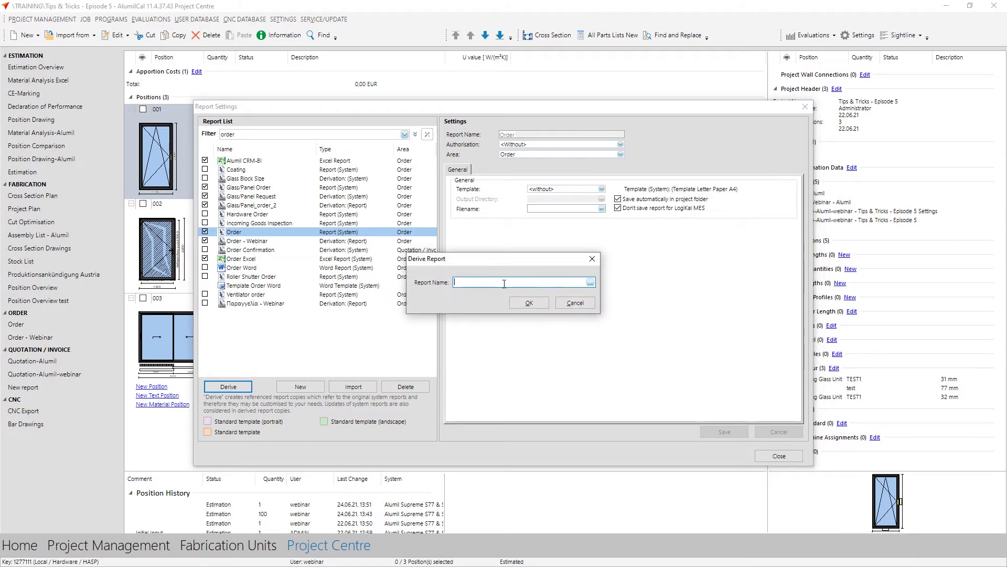
click(576, 305)
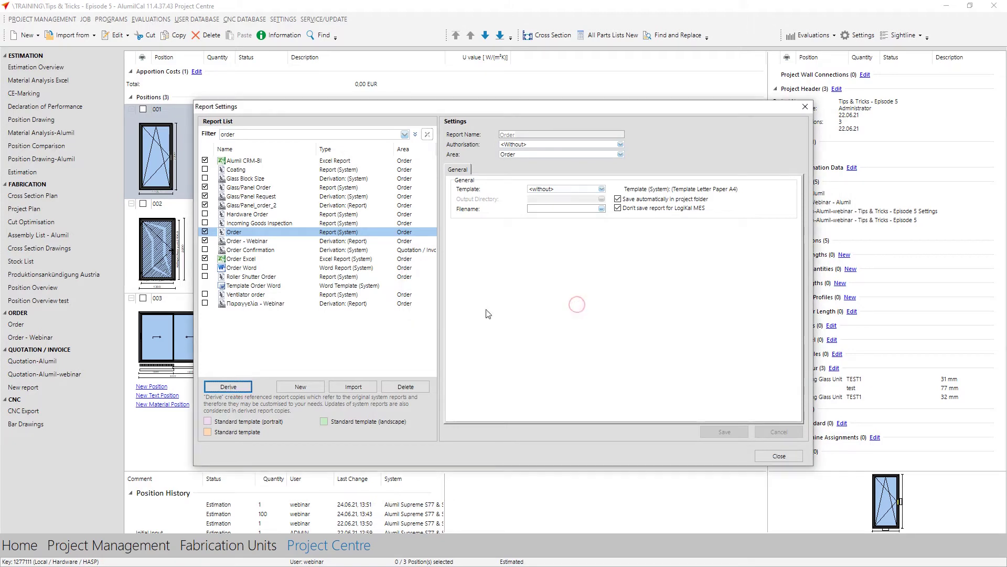
- Set the template of the Order - Webinar report to Template Letter Paper A4_webinar
click(254, 242)
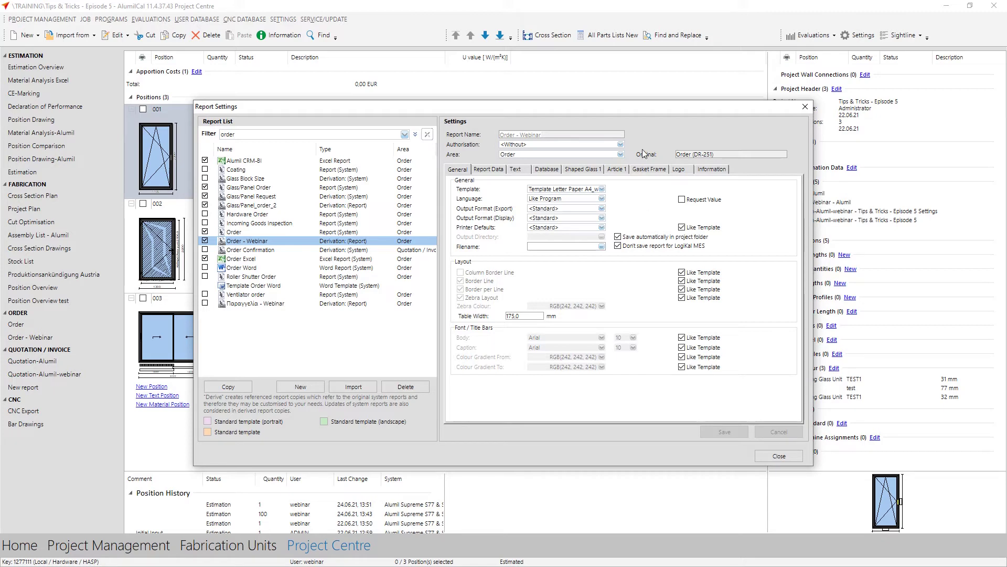
click(602, 190)
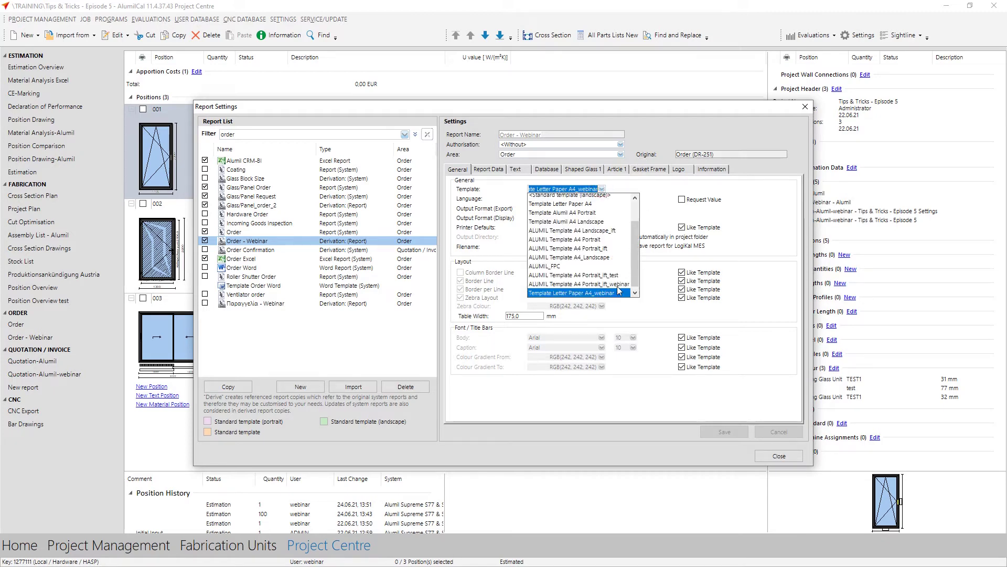
click(618, 292)
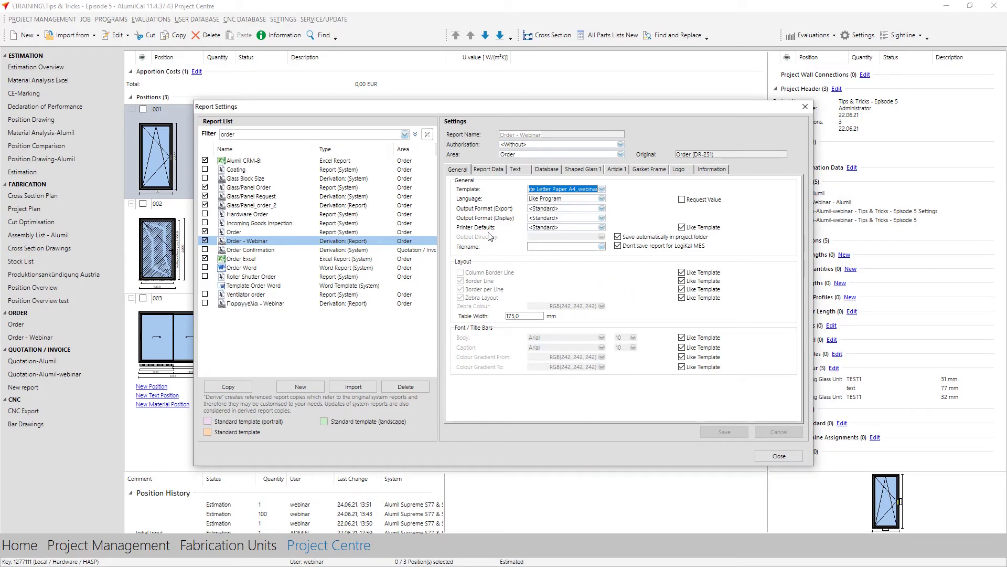
- Set the Stock Articles option in the Order - Webinar report data to Without User Stock Articles, then save and close the report settings
click(487, 170)
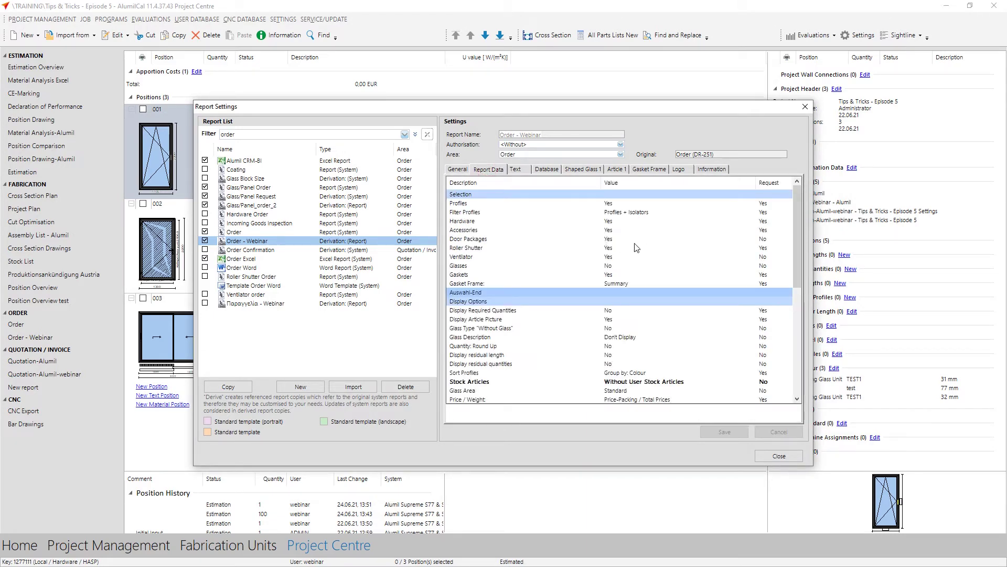
scroll(663, 310, down, 1)
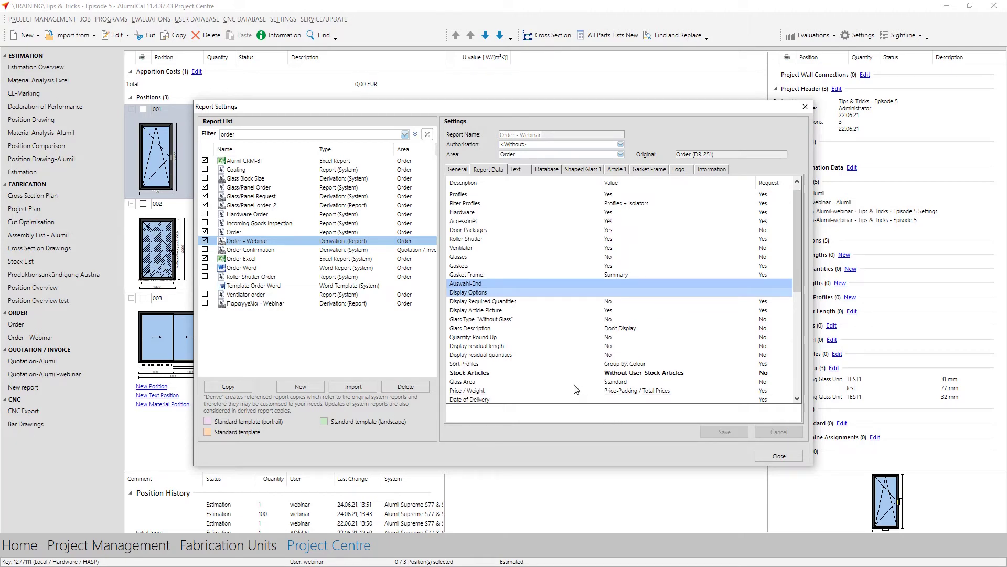
double_click(536, 371)
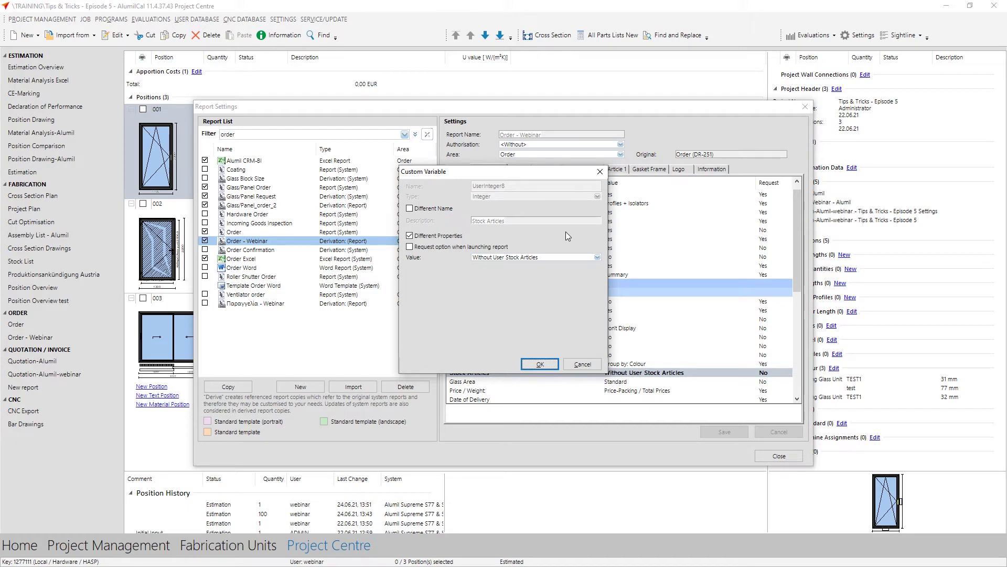
click(597, 258)
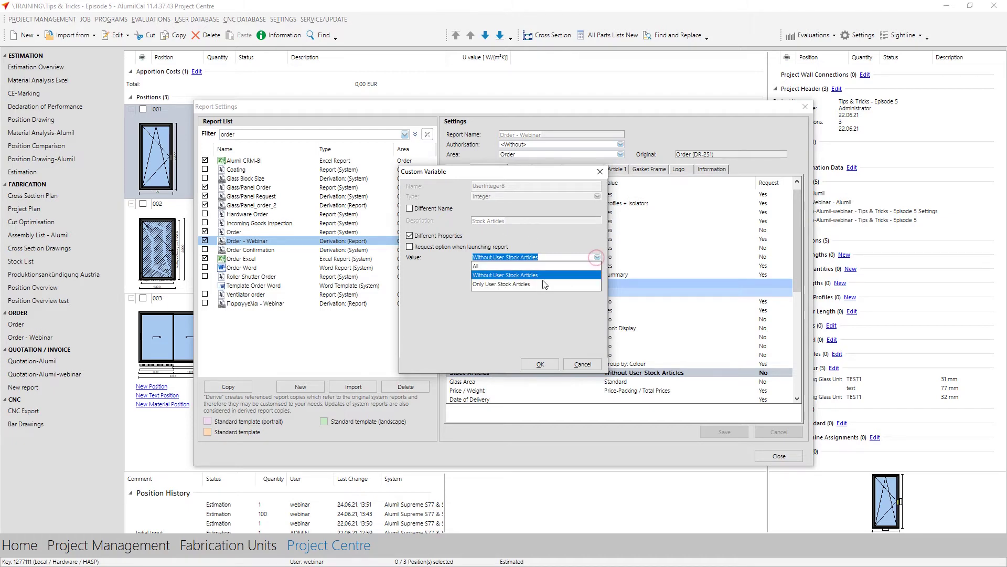
click(515, 275)
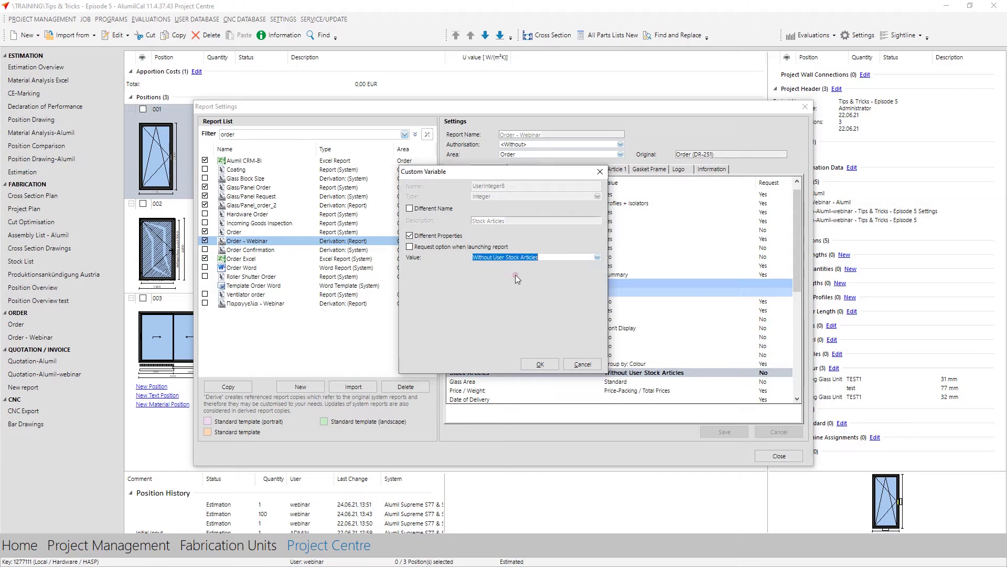
click(540, 364)
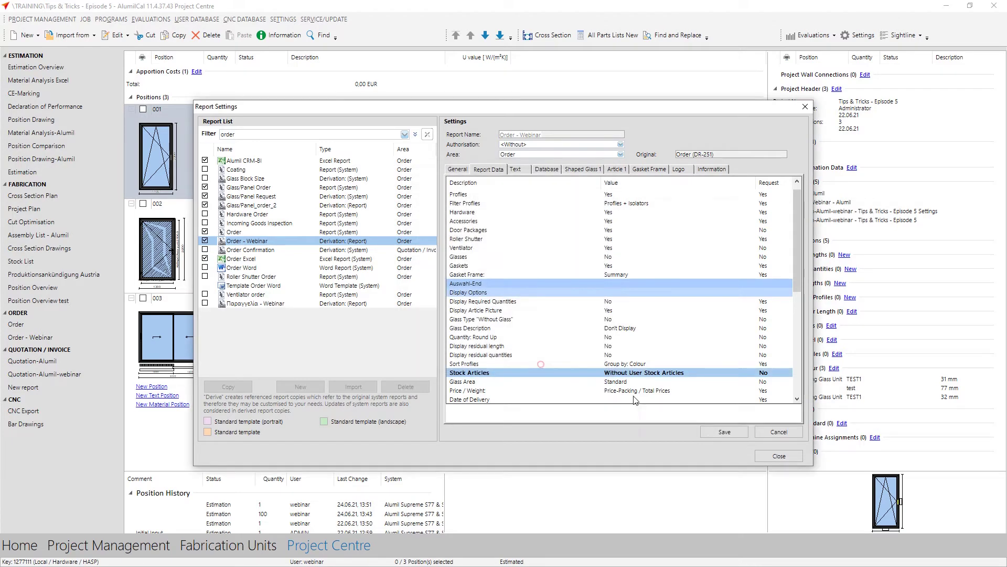
click(726, 432)
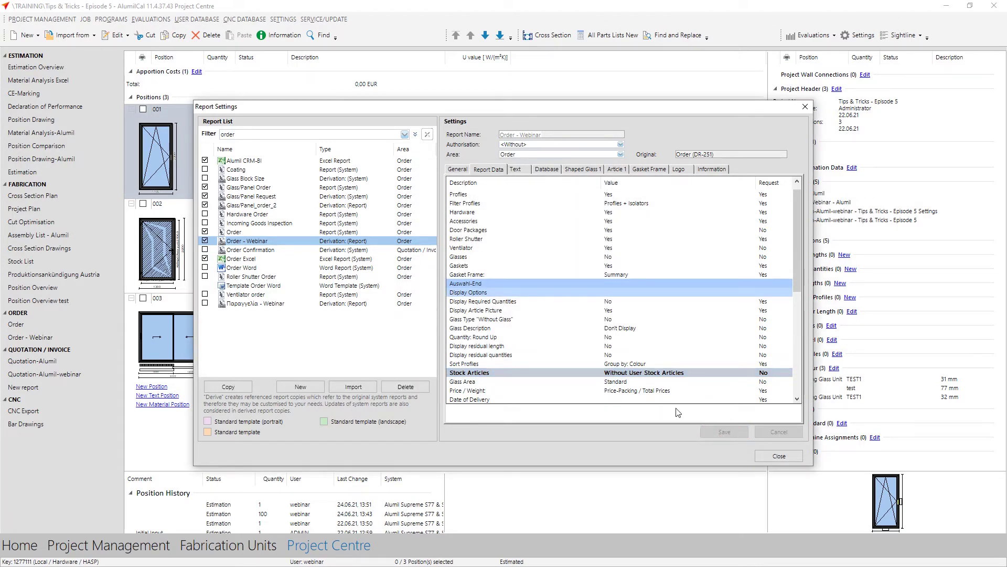
click(779, 456)
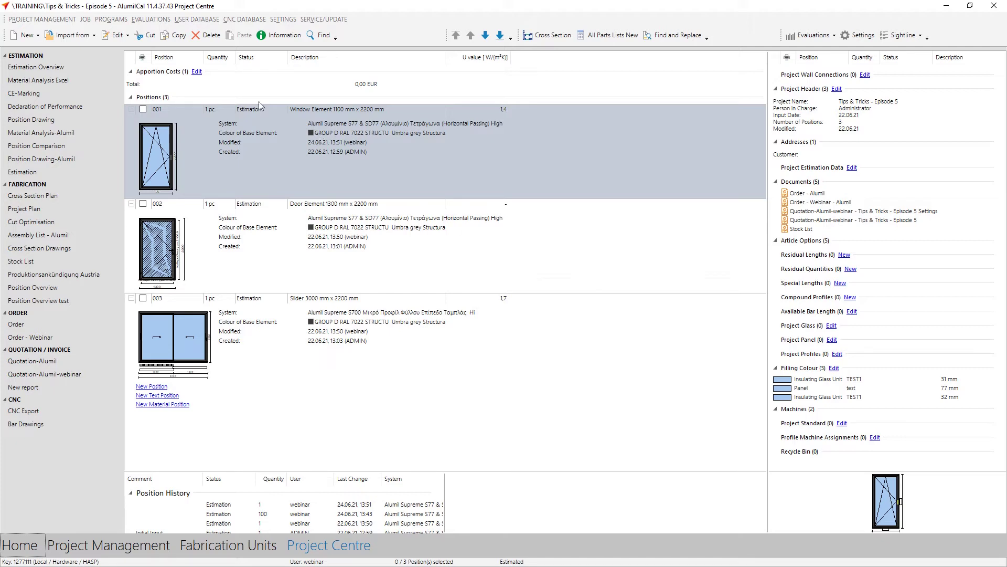
- Open the system articles of supplier ALU in the user database and filter them by 380-90
click(207, 20)
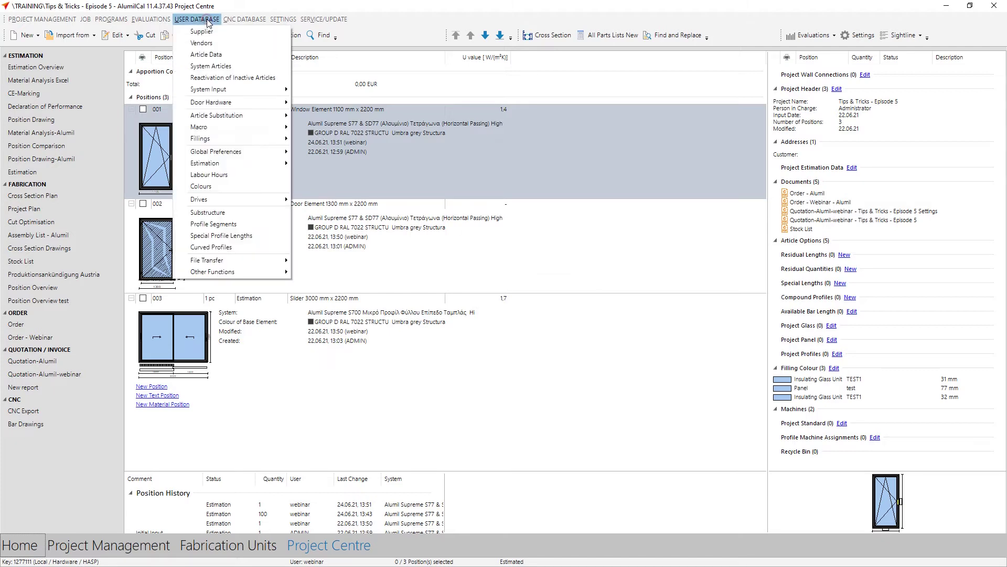
click(231, 67)
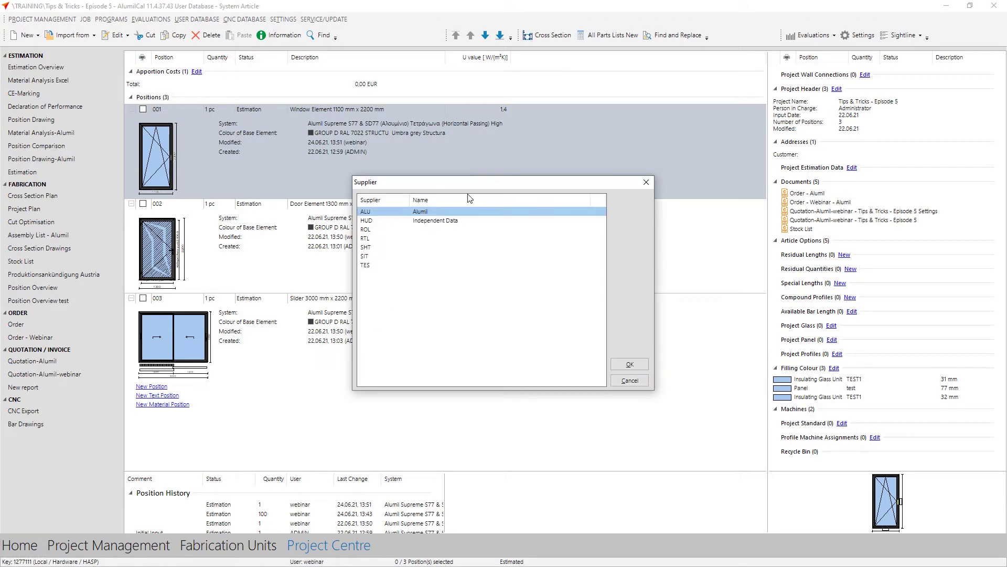
double_click(377, 212)
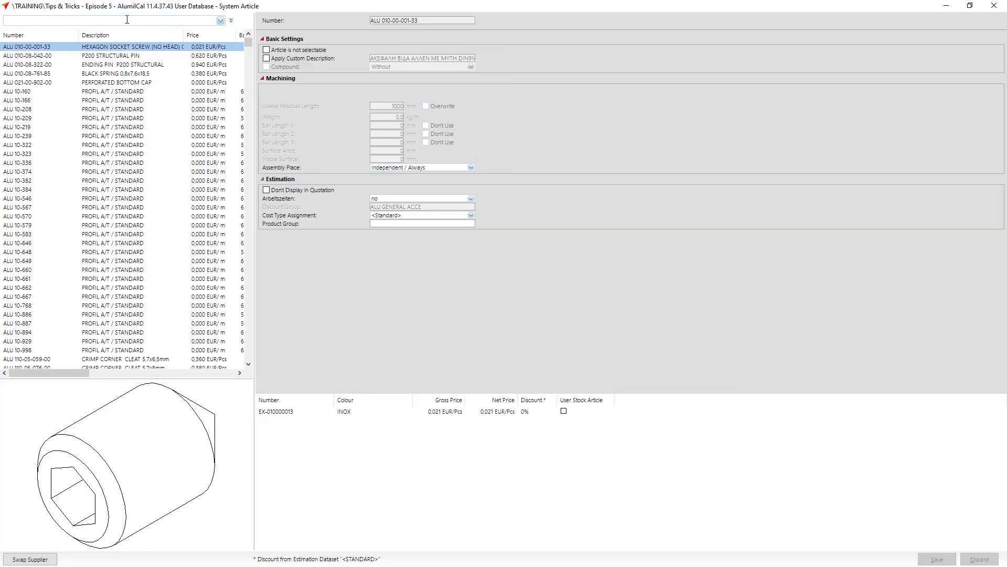
click(126, 18)
text(380-90)
key(Return)
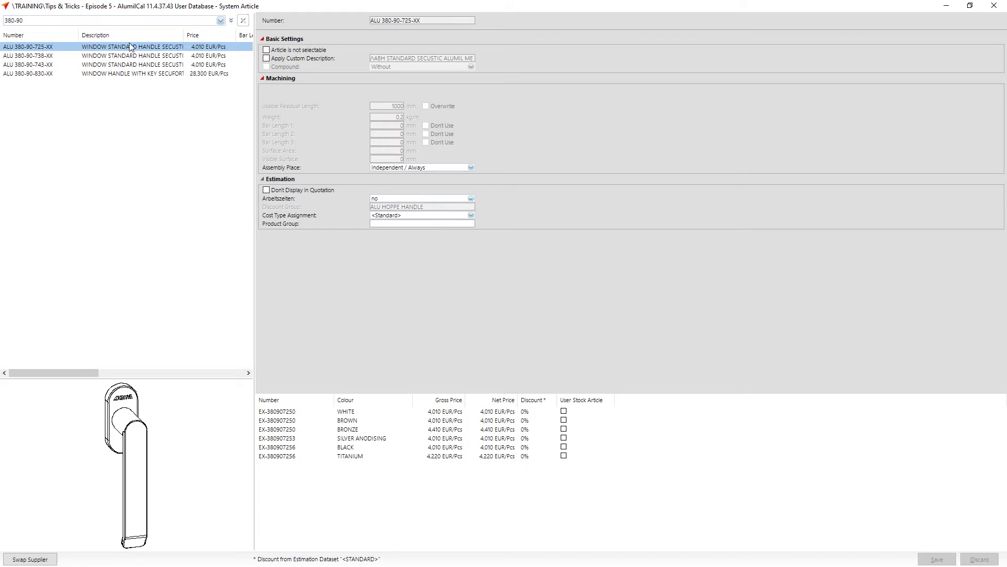
- Mark the WHITE variant of handle ALU 380-90-725-XX as a user stock article, save it and close the system articles
click(386, 413)
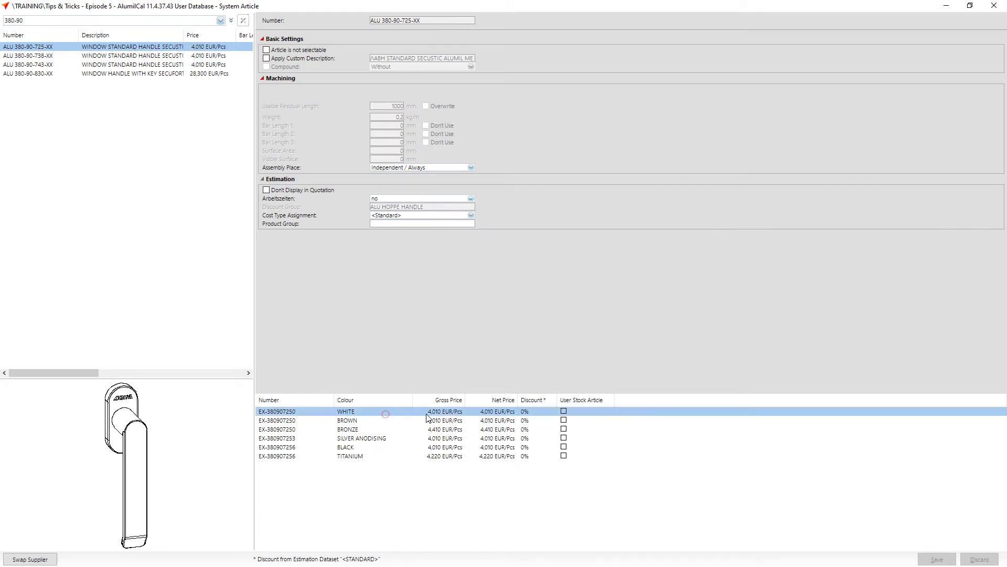
double_click(384, 416)
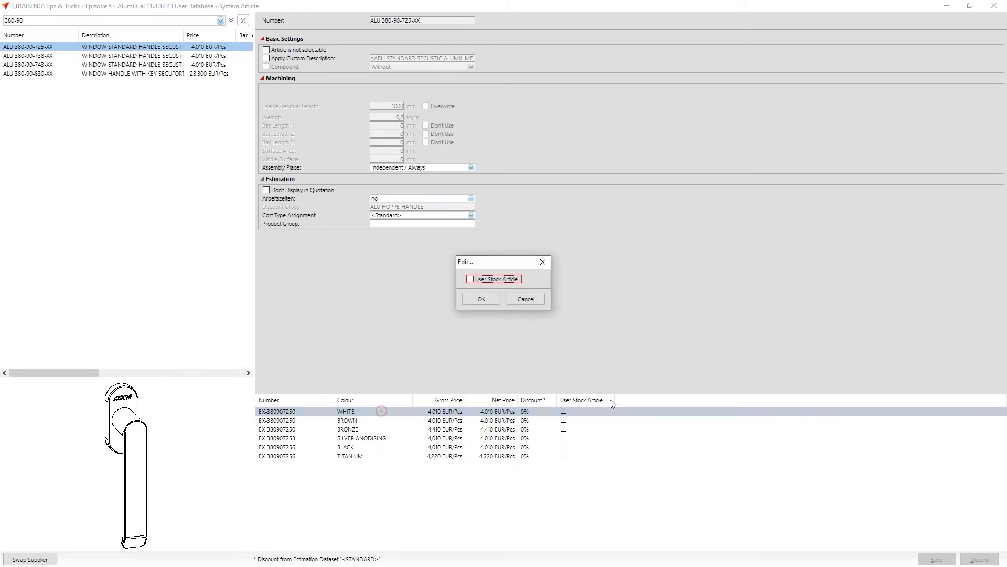
click(473, 279)
click(481, 299)
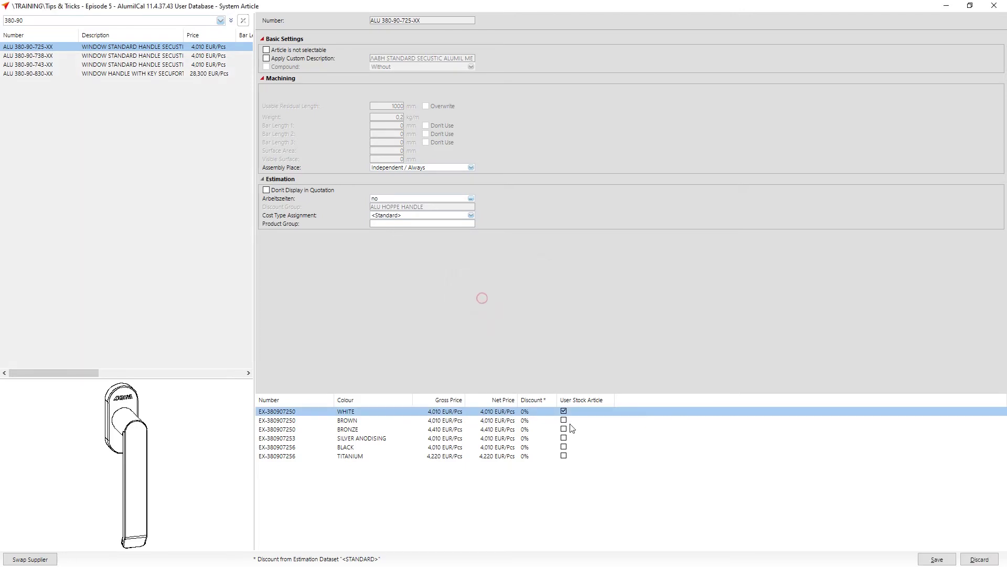
click(931, 558)
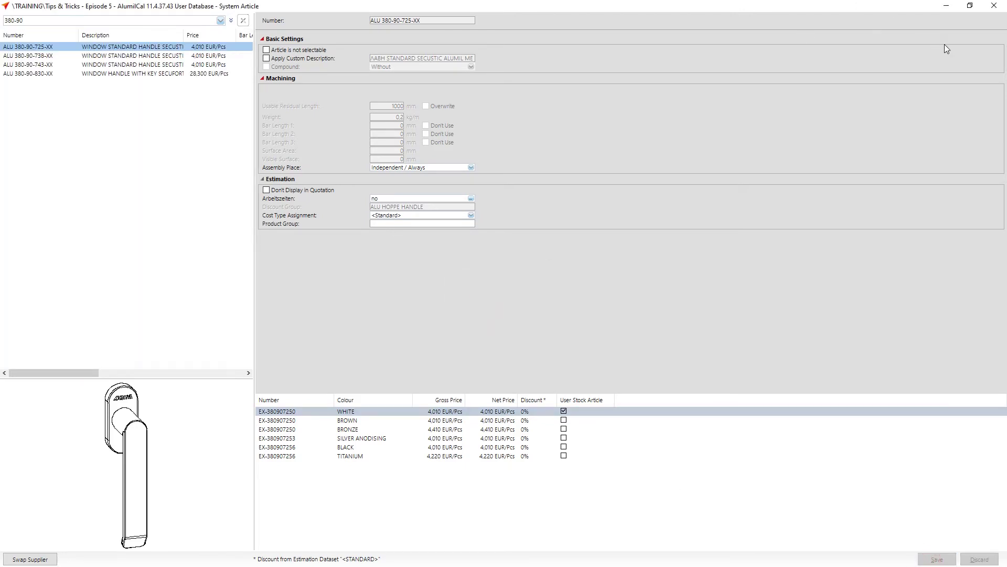
click(994, 6)
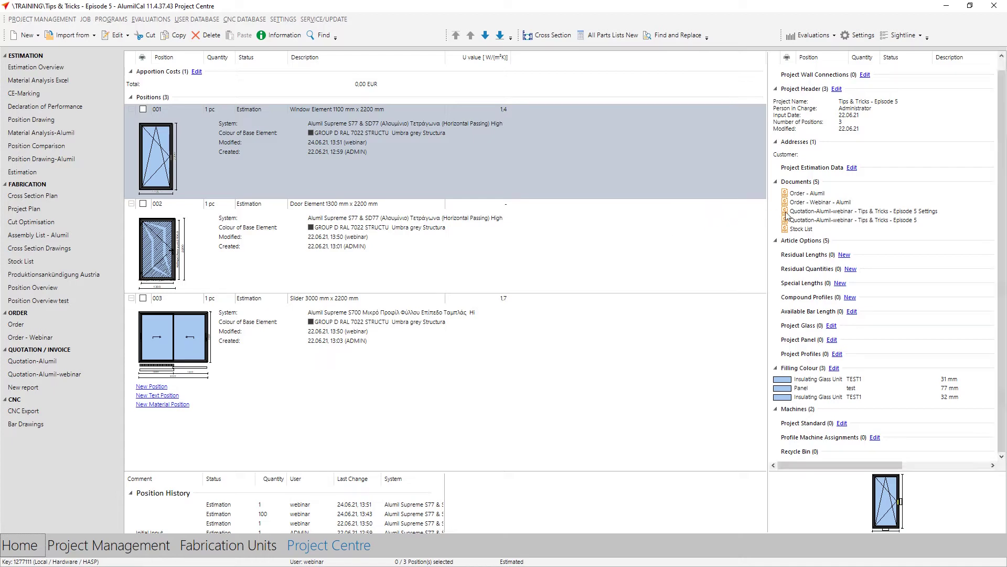
- Open the project document Order - Alumil, examine its hardware list and first-page header, and close it
click(810, 194)
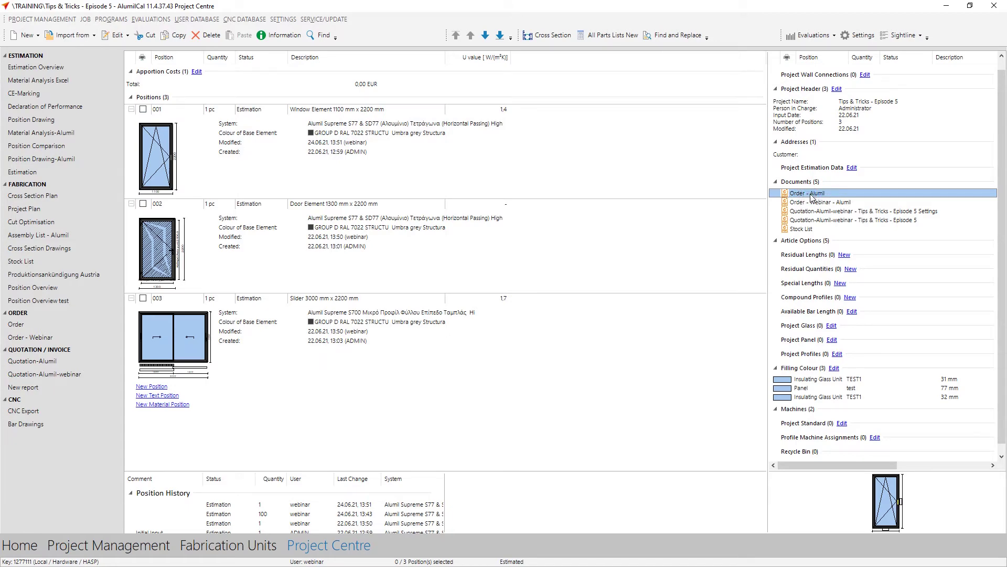
double_click(812, 195)
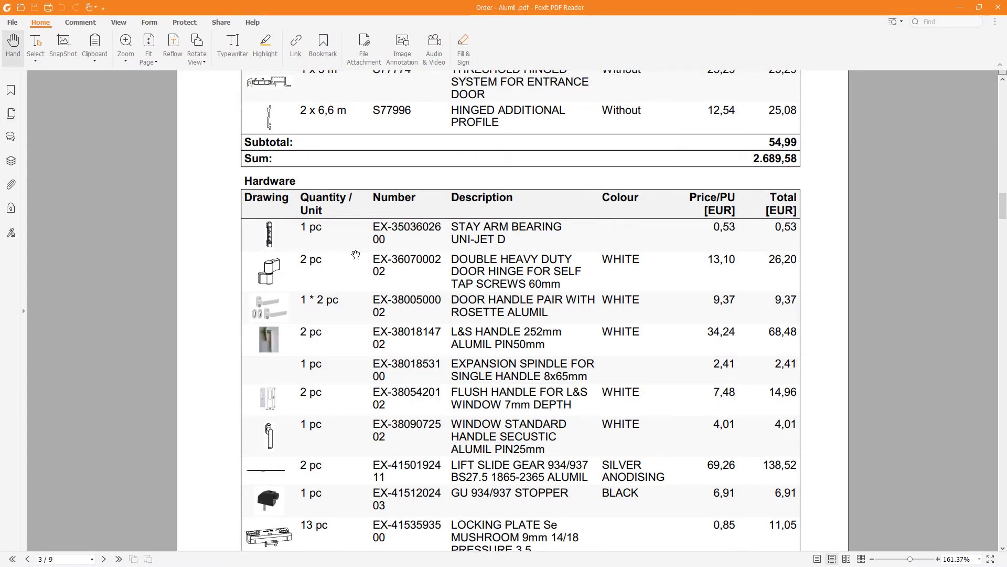
scroll(356, 253, down, 3)
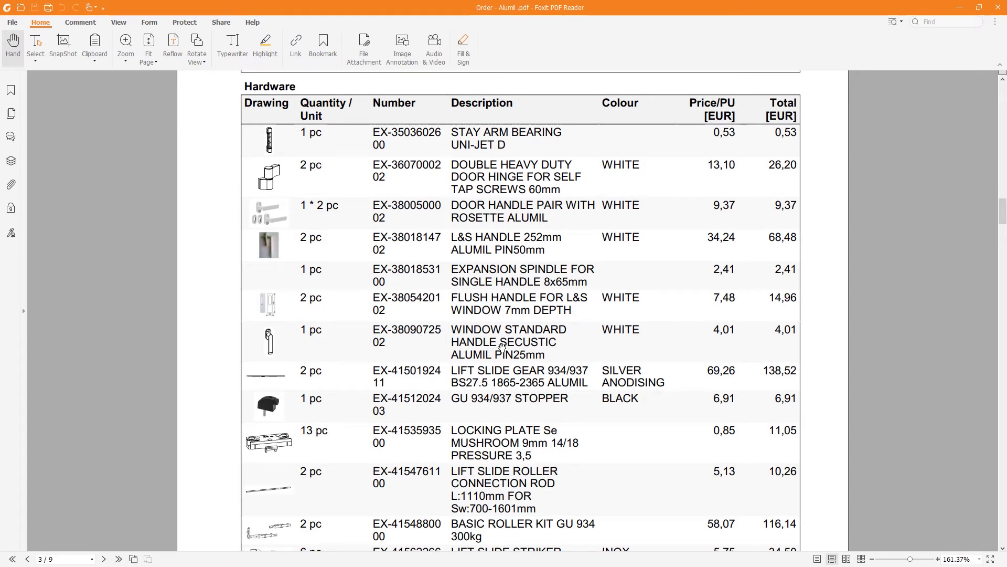
drag(1002, 211, 999, 90)
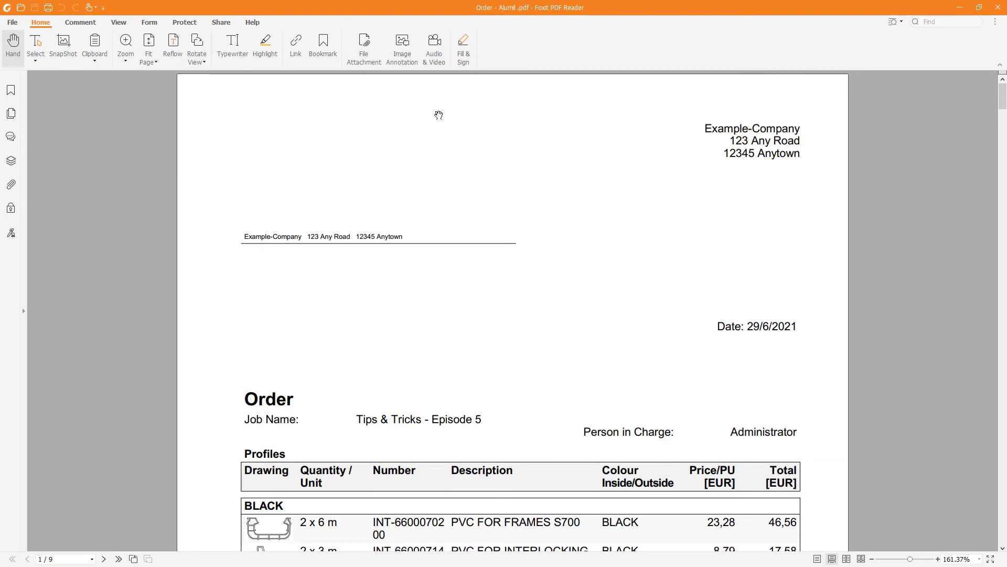
click(999, 8)
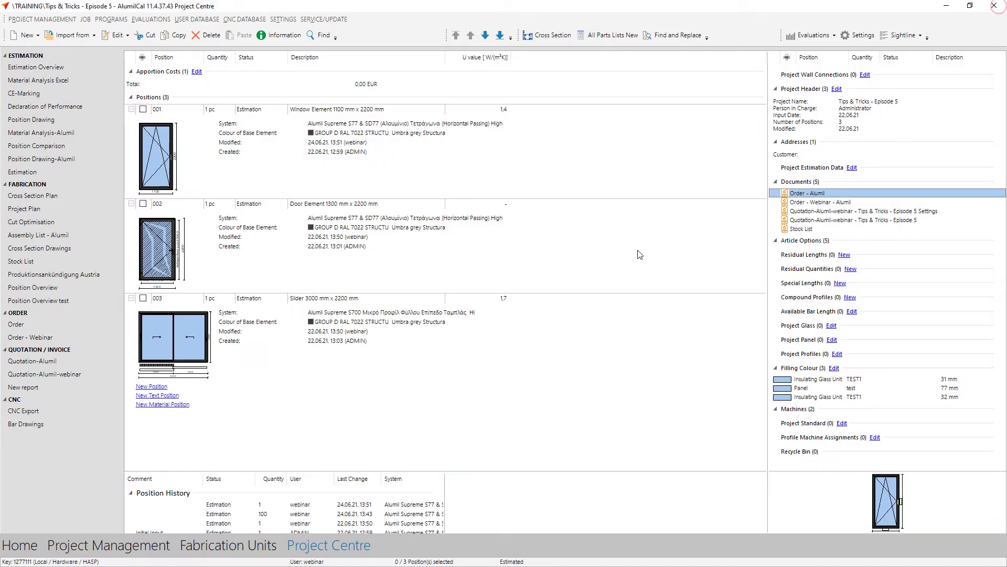
- Open the project document Order - Webinar - Alumil and examine its first-page logo and header, profile tables and hardware list
click(817, 204)
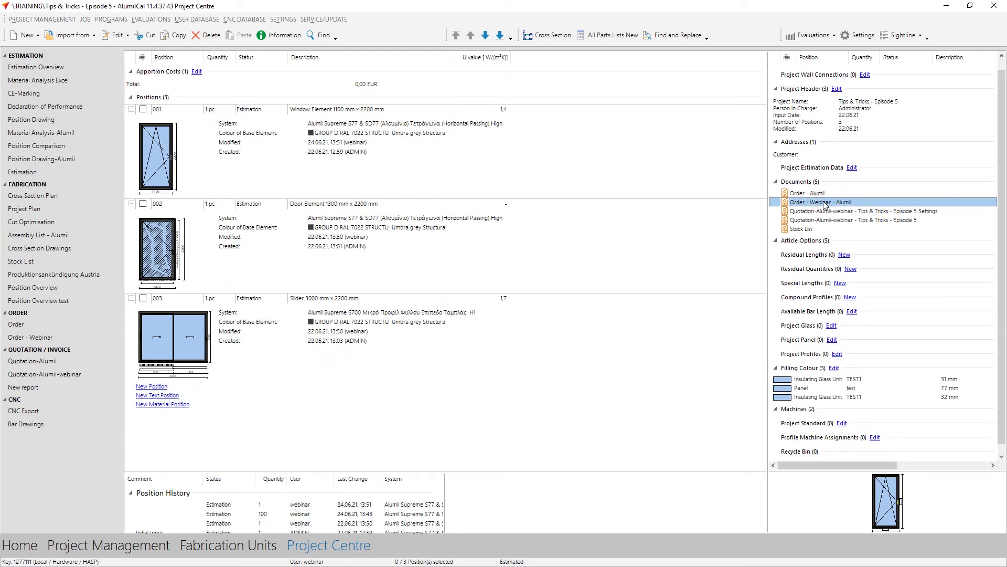
double_click(822, 204)
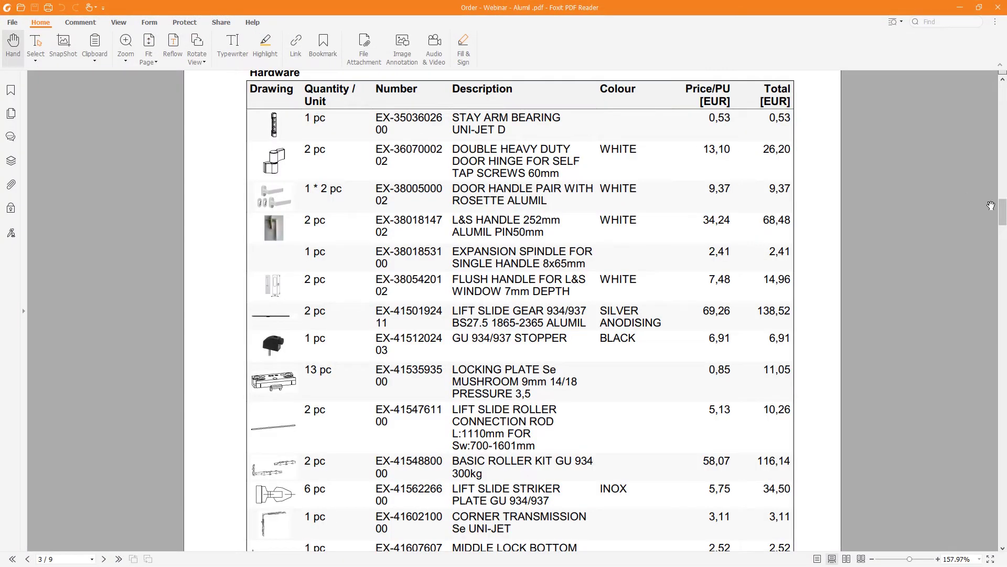
drag(1002, 208, 1000, 90)
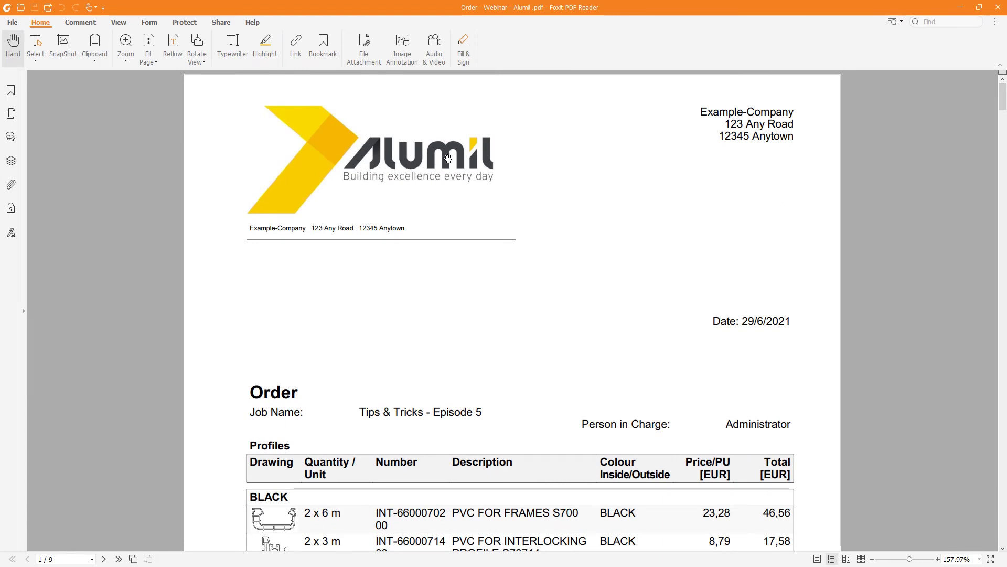
scroll(448, 158, down, 3)
scroll(448, 158, down, 10)
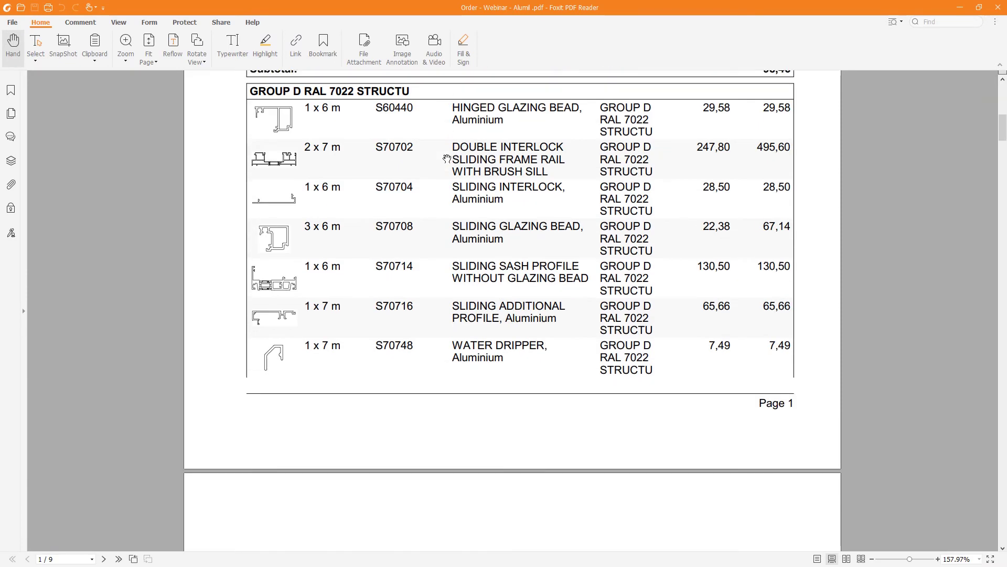
scroll(447, 158, down, 9)
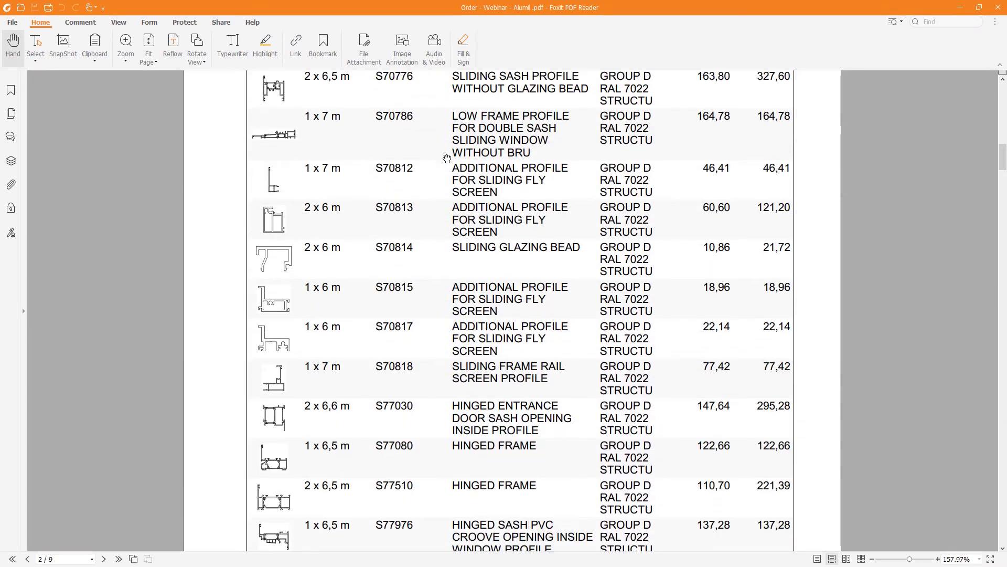
scroll(447, 158, down, 11)
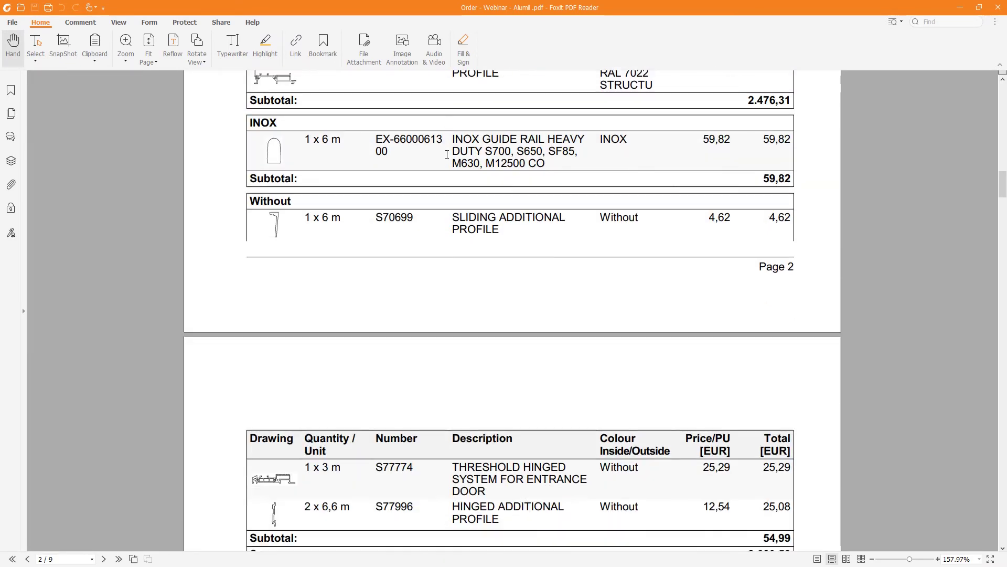
scroll(447, 154, down, 5)
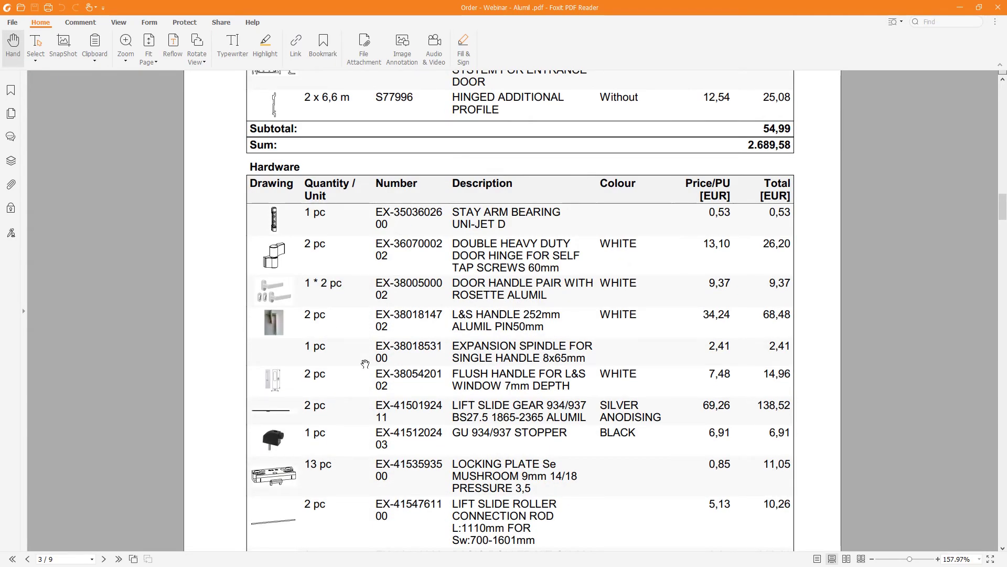
- Leave the order document, open the project document Quotation-Alumil-webinar - Tips & Tricks - Episode 5 and examine its first-page logo and header
click(958, 10)
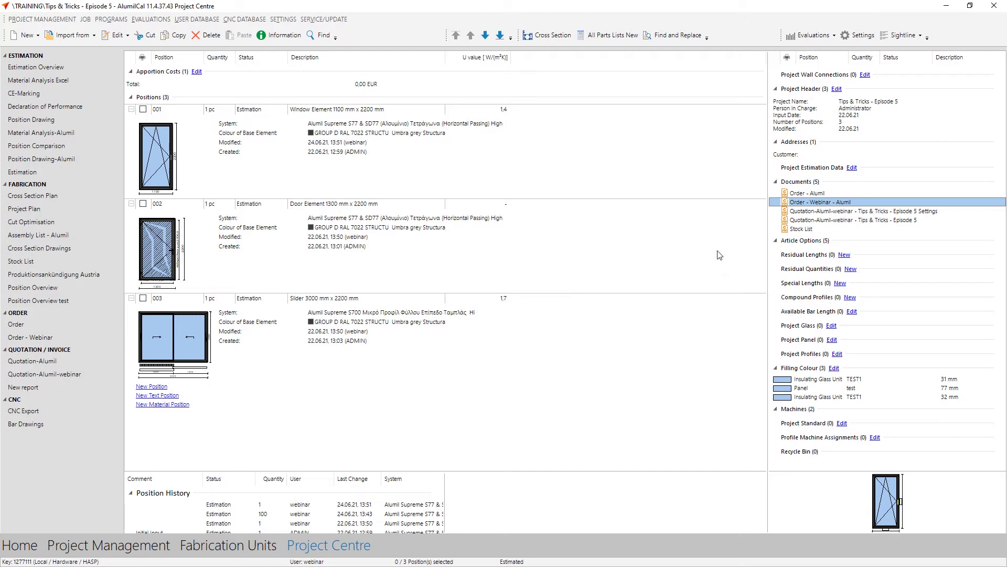
click(841, 220)
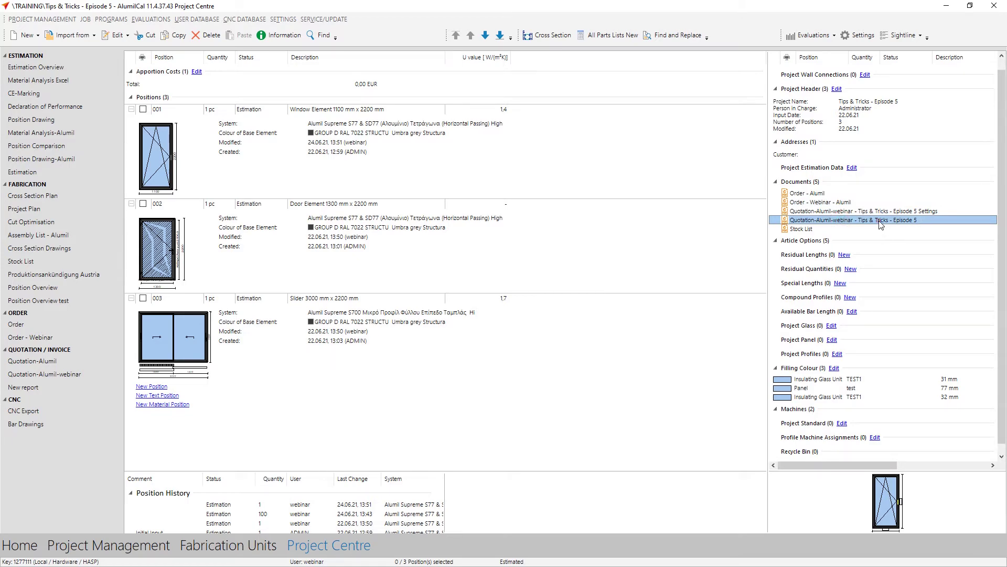
double_click(881, 224)
scroll(548, 165, down, 5)
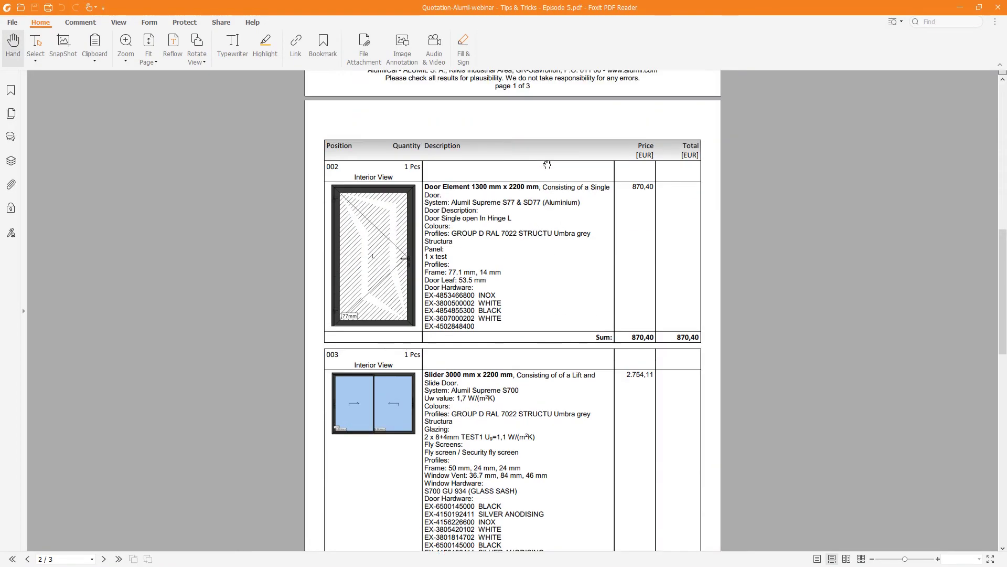
scroll(547, 164, up, 5)
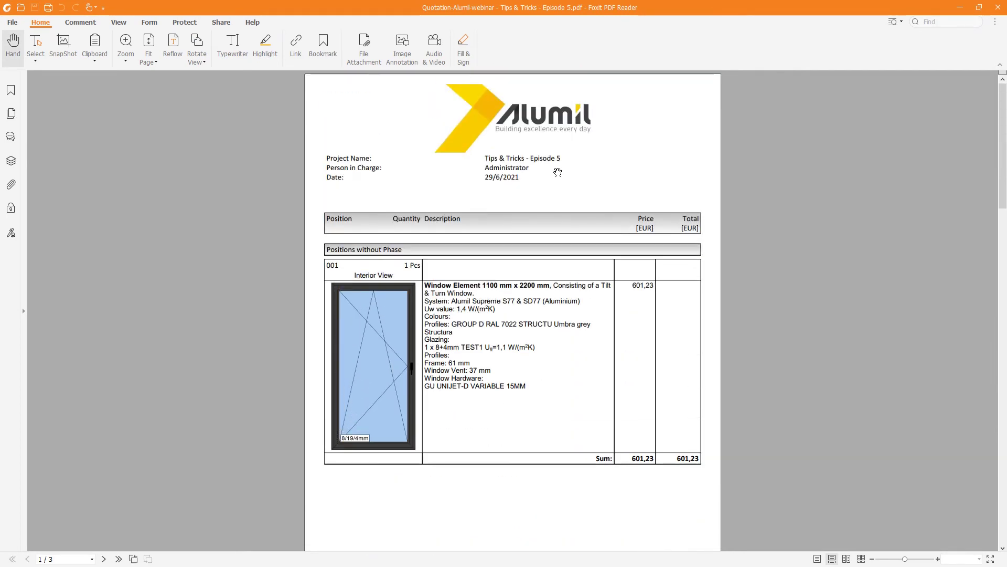
scroll(559, 172, down, 1)
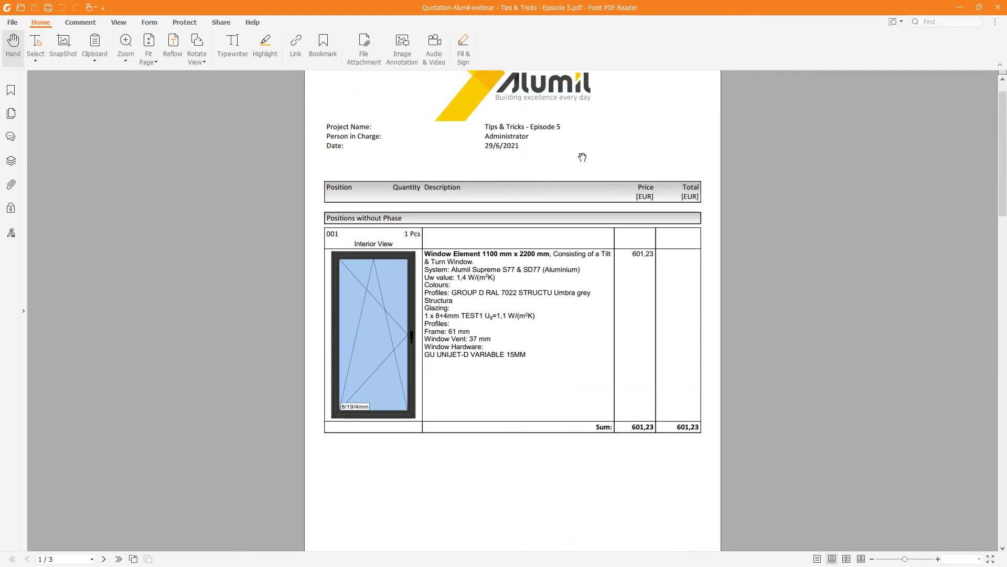
scroll(580, 126, up, 1)
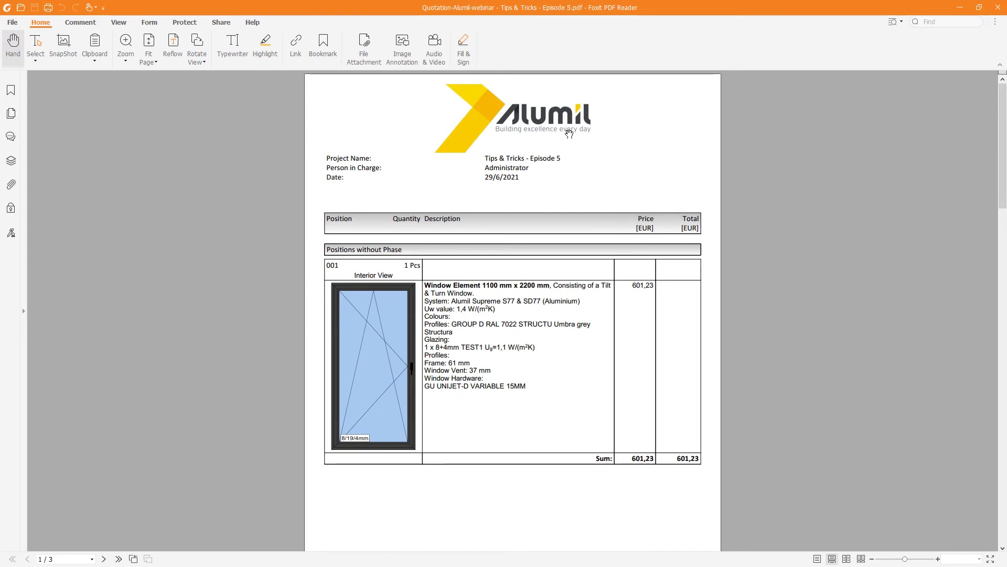
- Examine the descriptions, hardware entries and prices of positions 001 to 003 and the grand total in the quotation, and close it
scroll(581, 220, down, 1)
scroll(581, 220, down, 1)
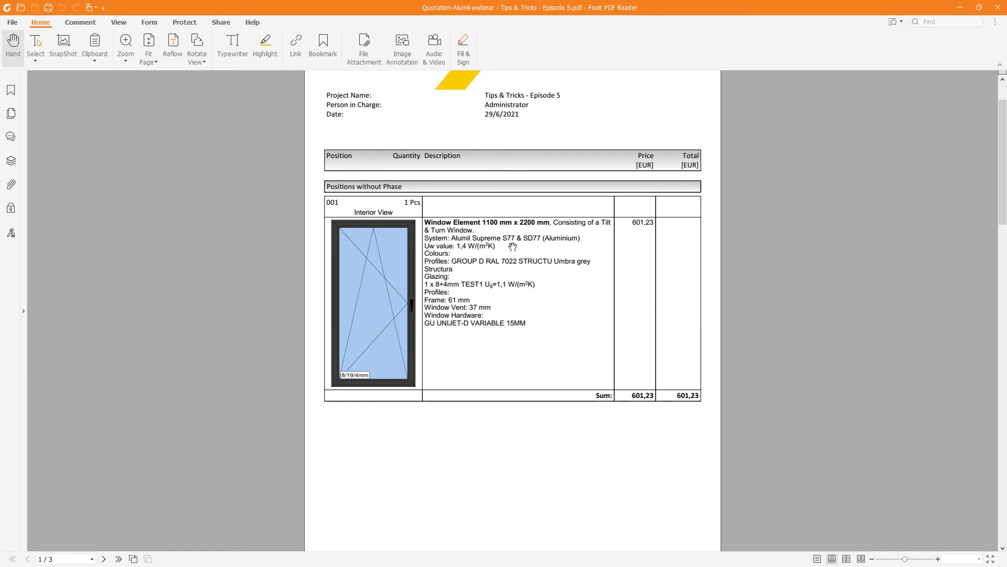
scroll(473, 322, down, 5)
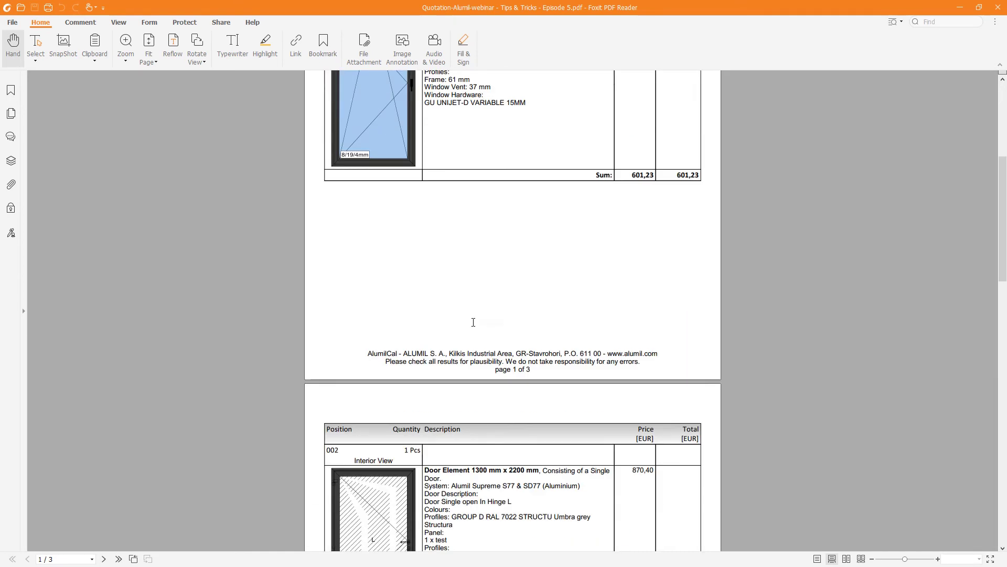
scroll(474, 322, down, 5)
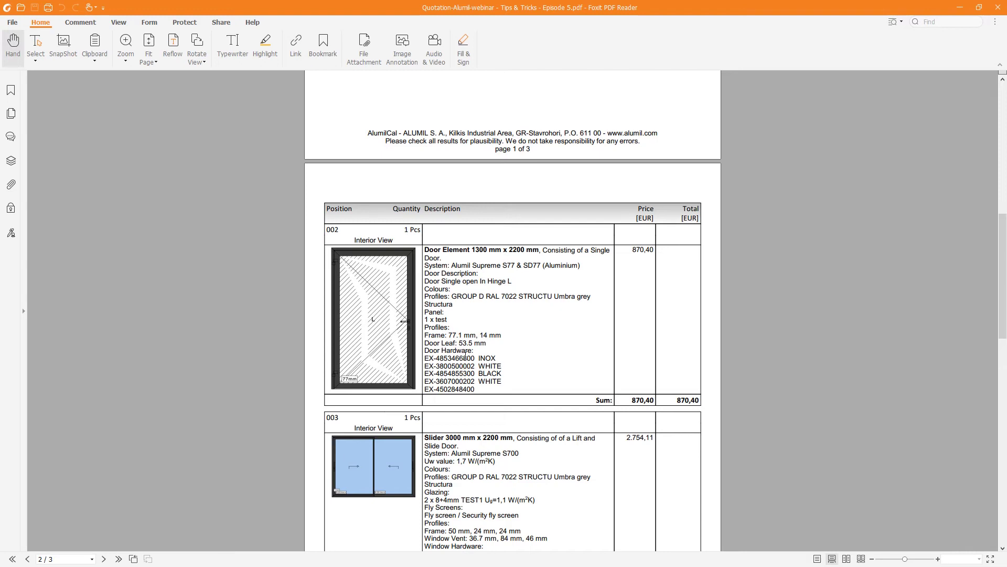
scroll(464, 355, down, 5)
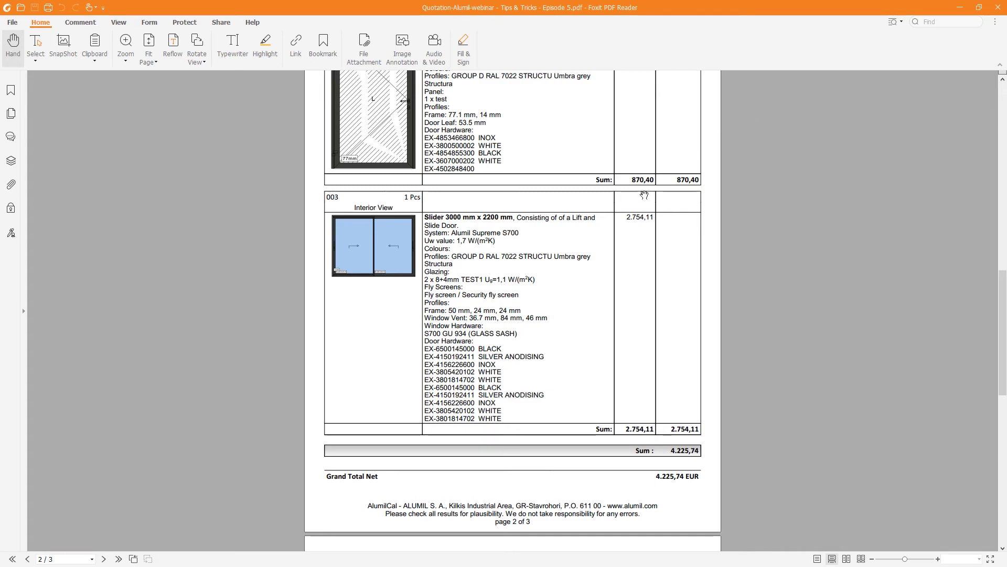
scroll(582, 240, down, 1)
scroll(582, 239, up, 9)
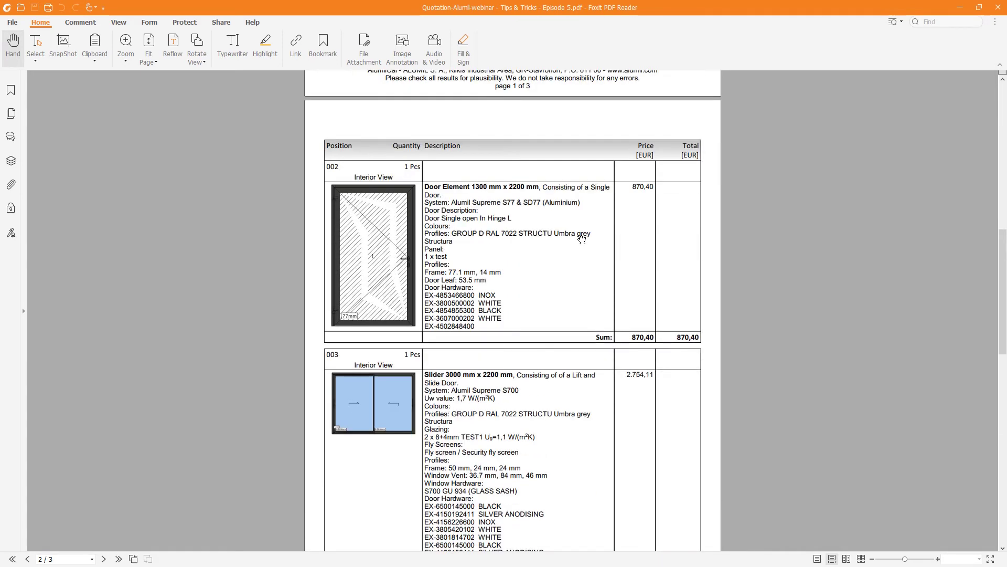
scroll(582, 240, up, 8)
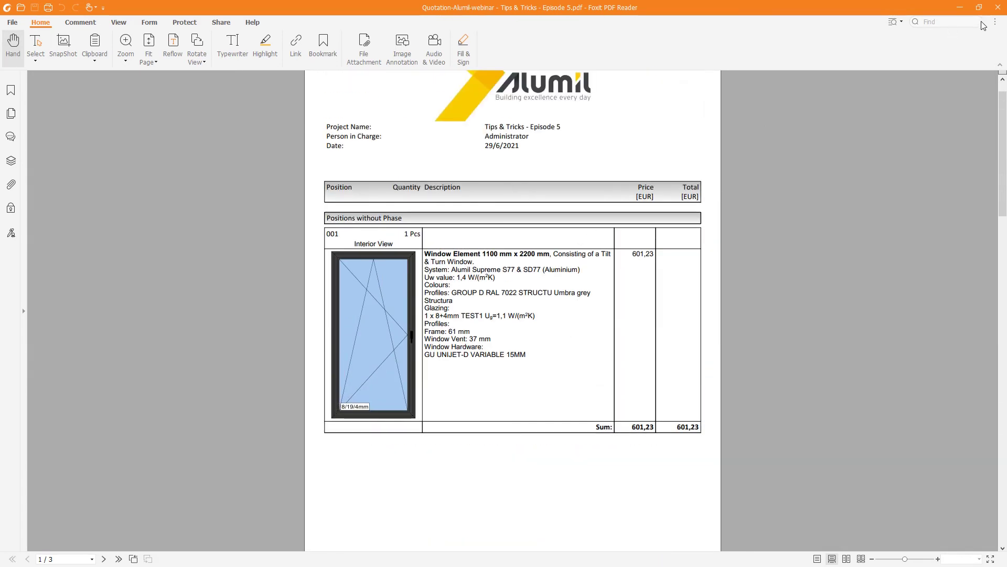
click(998, 7)
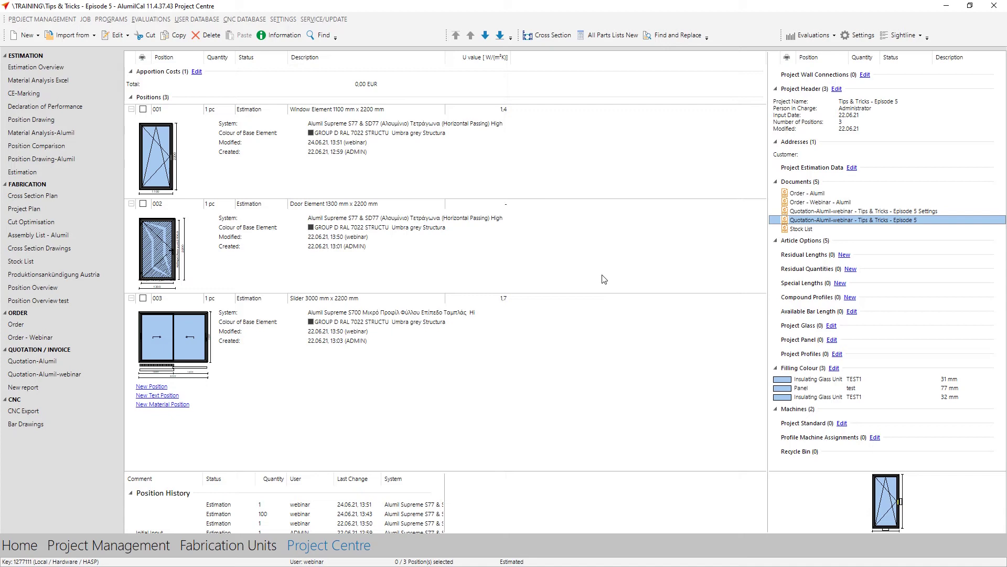
- Open the quotation settings and set the price of the Fly Screen area to As Individual Price
click(283, 20)
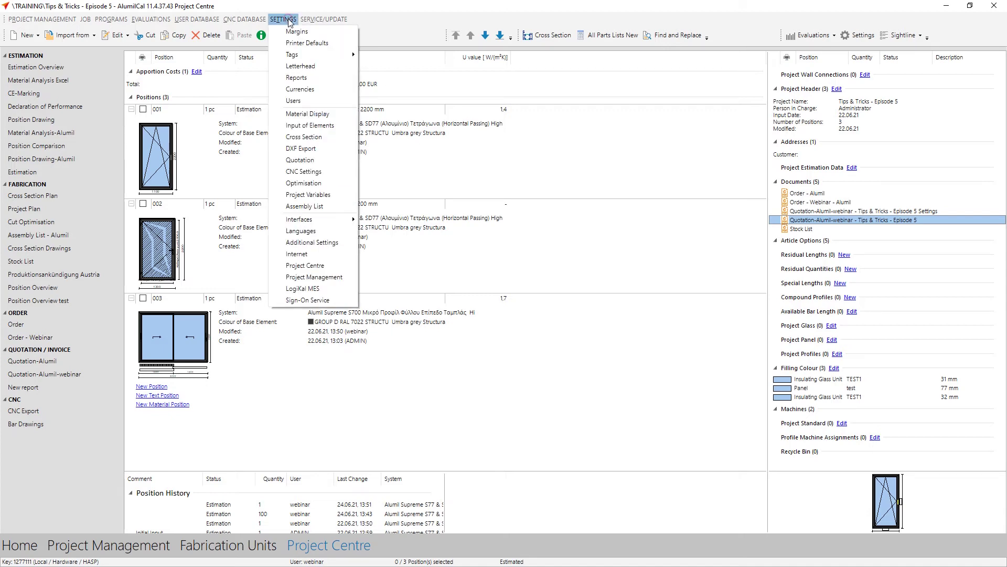
click(322, 163)
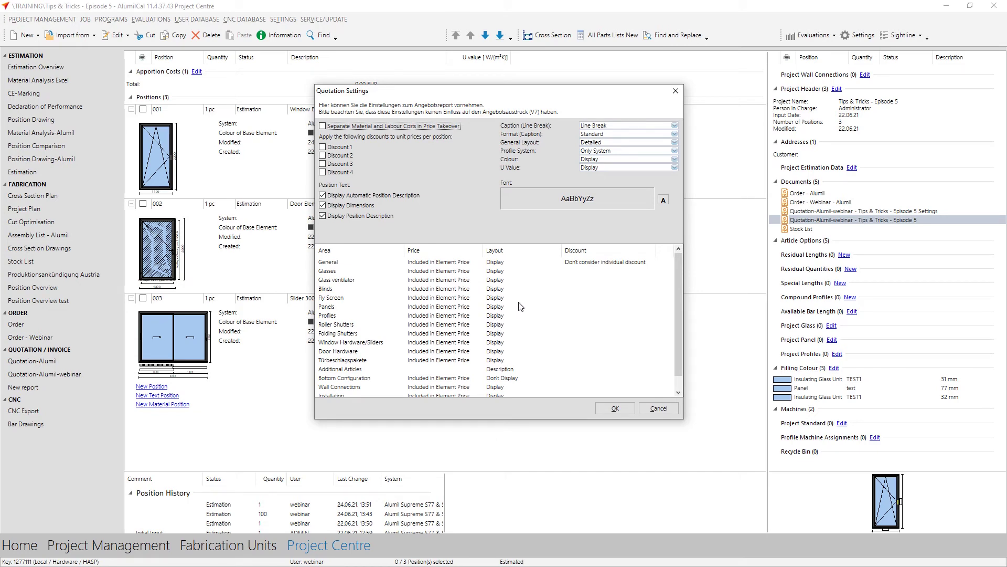
double_click(457, 299)
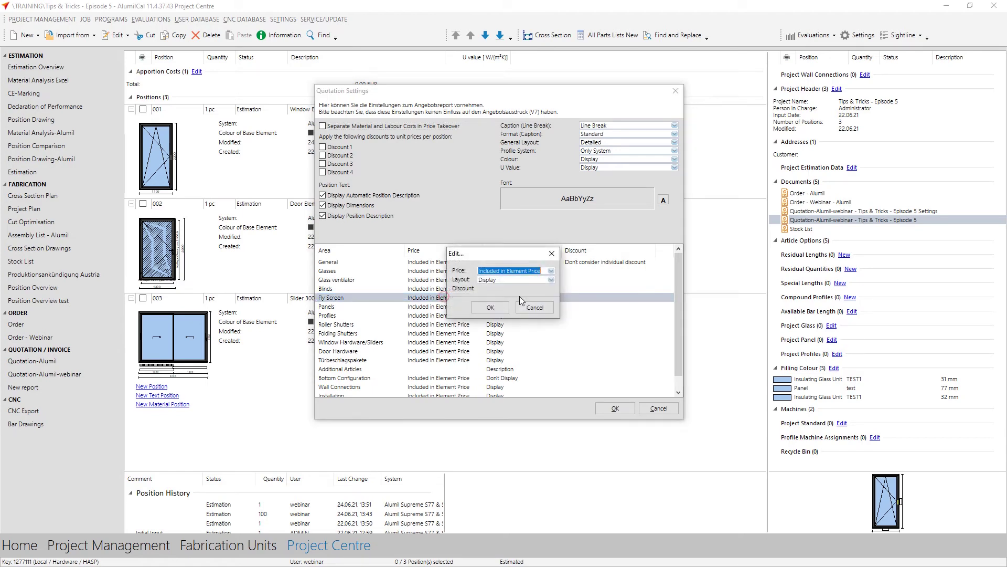
click(551, 270)
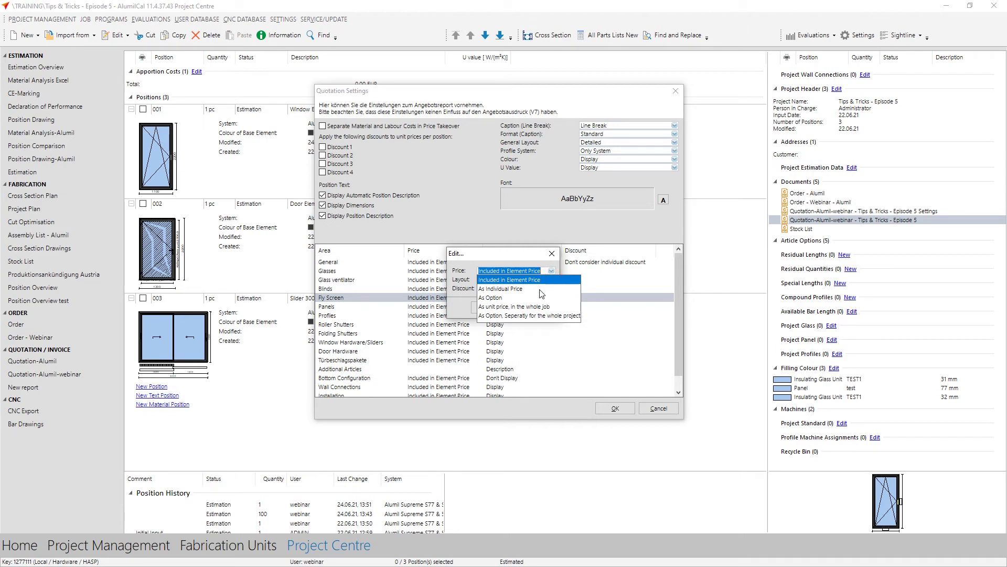
click(541, 289)
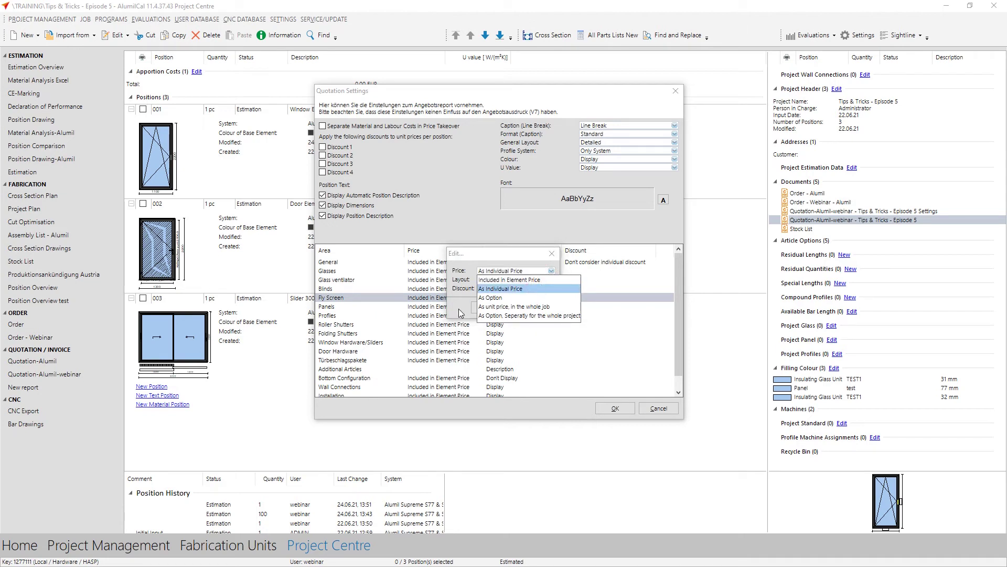
click(479, 308)
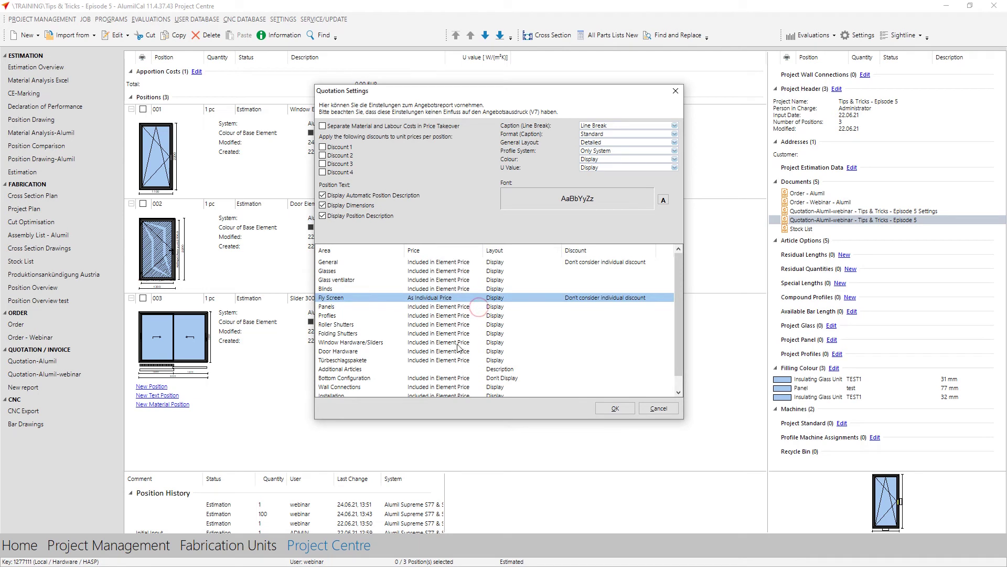
- Set the layout of the Window Hardware/Sliders and Door Hardware areas to Don't Display and save the quotation settings
double_click(433, 342)
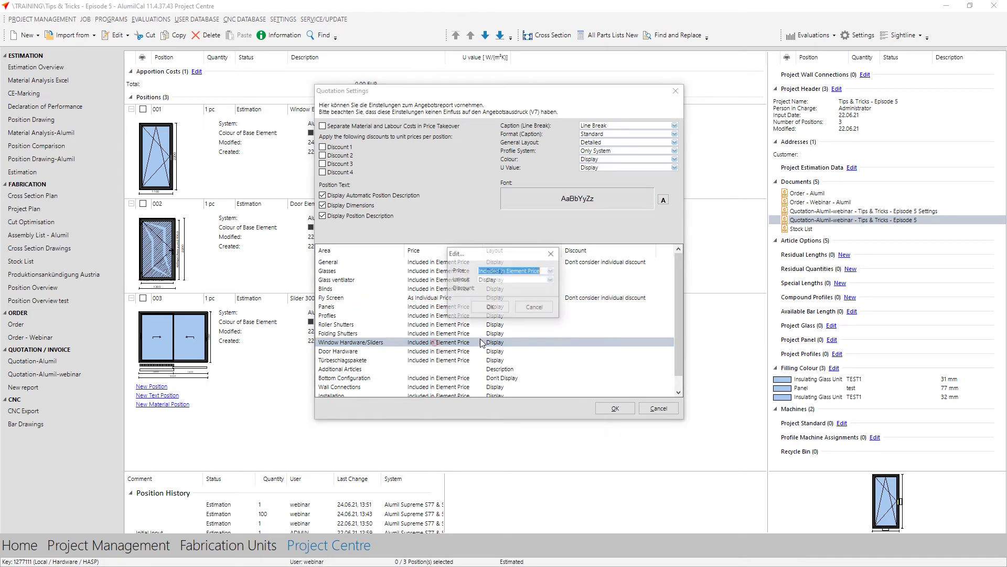
click(551, 280)
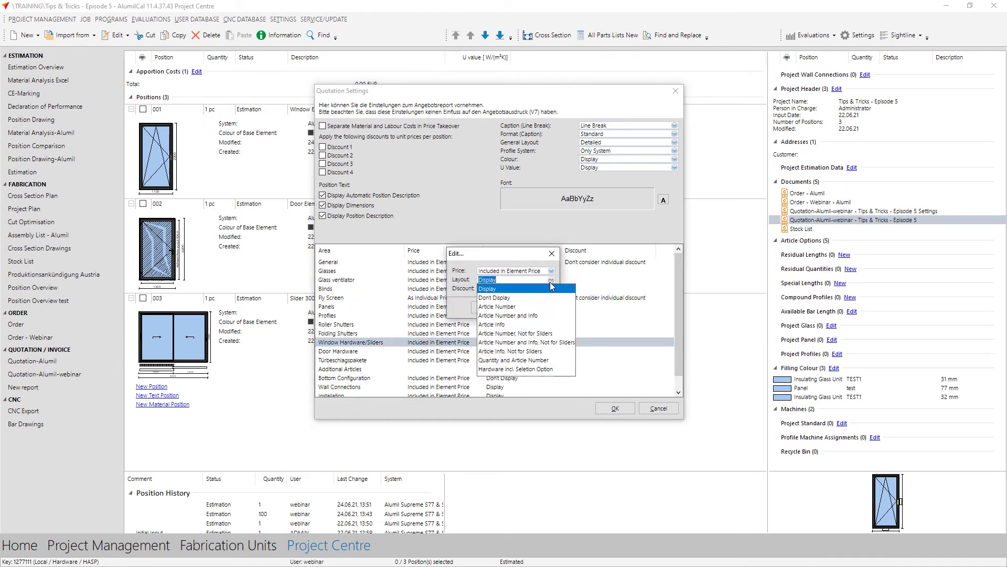
click(501, 298)
click(472, 308)
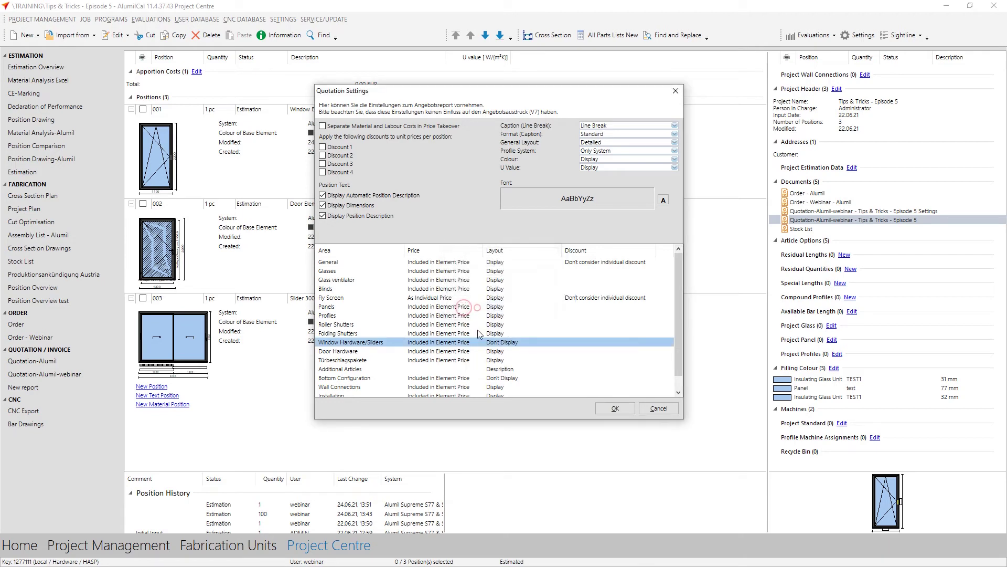
double_click(476, 351)
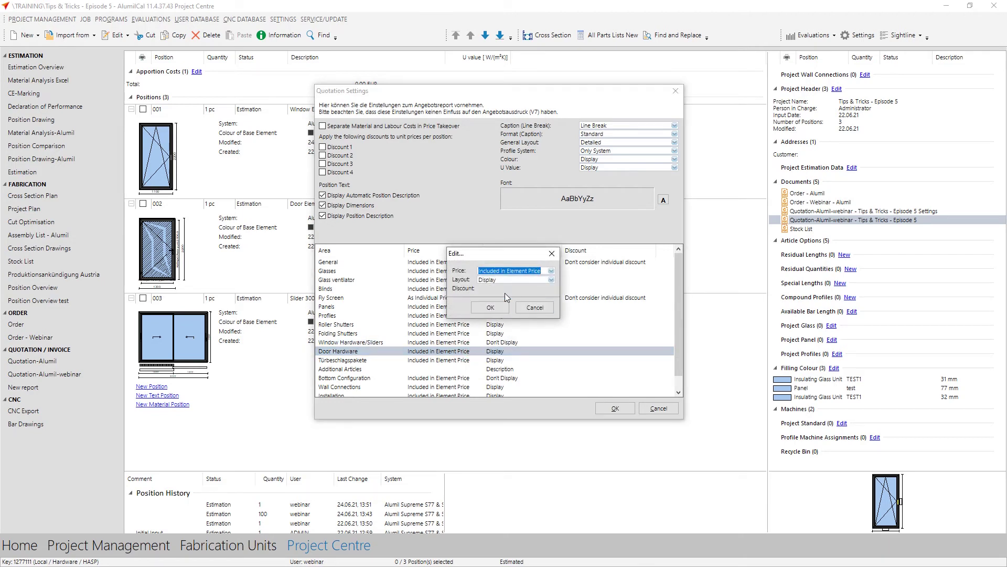
click(551, 280)
click(501, 298)
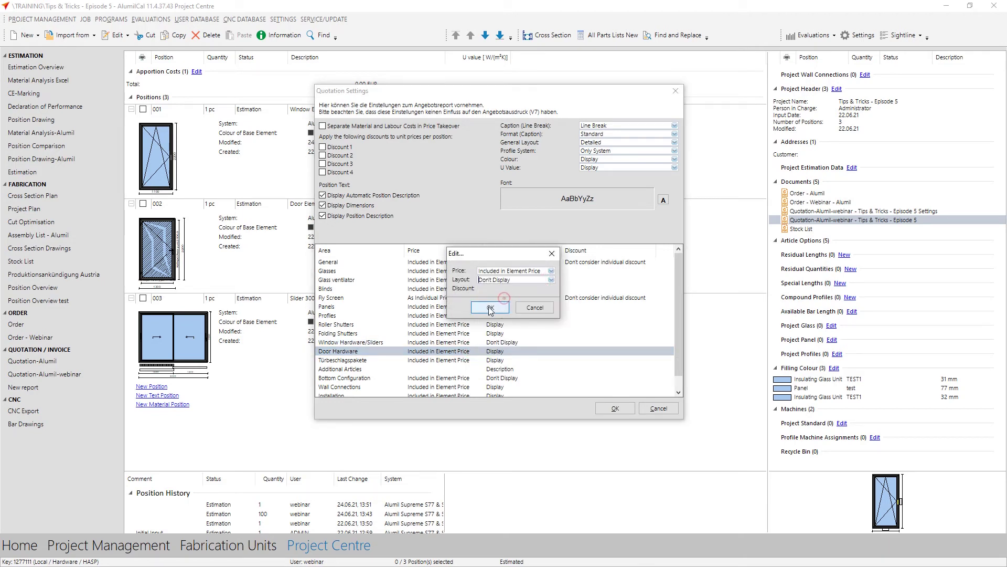
click(490, 307)
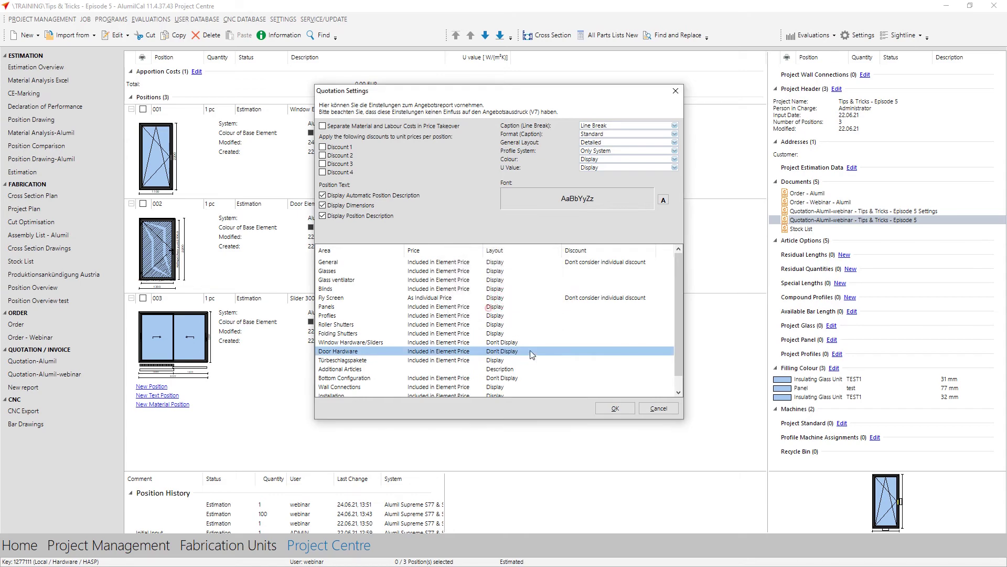
click(616, 409)
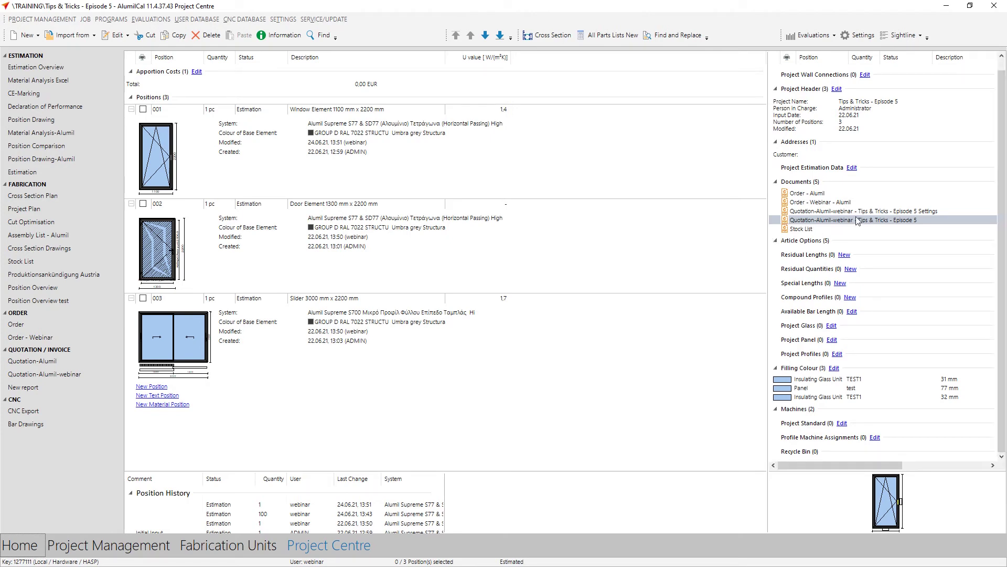
- Open the project document Quotation-Alumil-webinar - Tips & Tricks - Episode 5 Settings, examine its position descriptions, fly screen price and totals, and close it
double_click(886, 210)
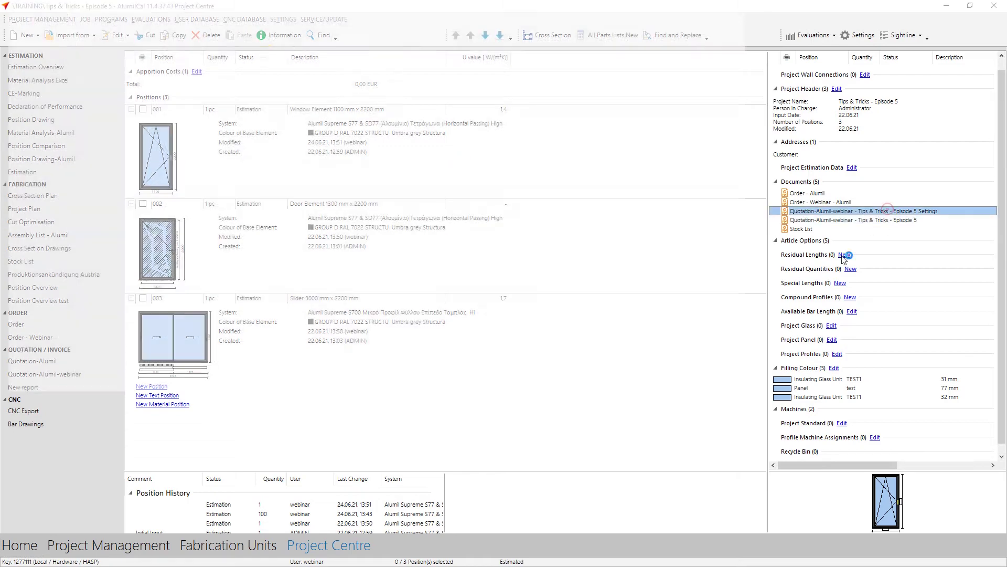
scroll(521, 308, up, 10)
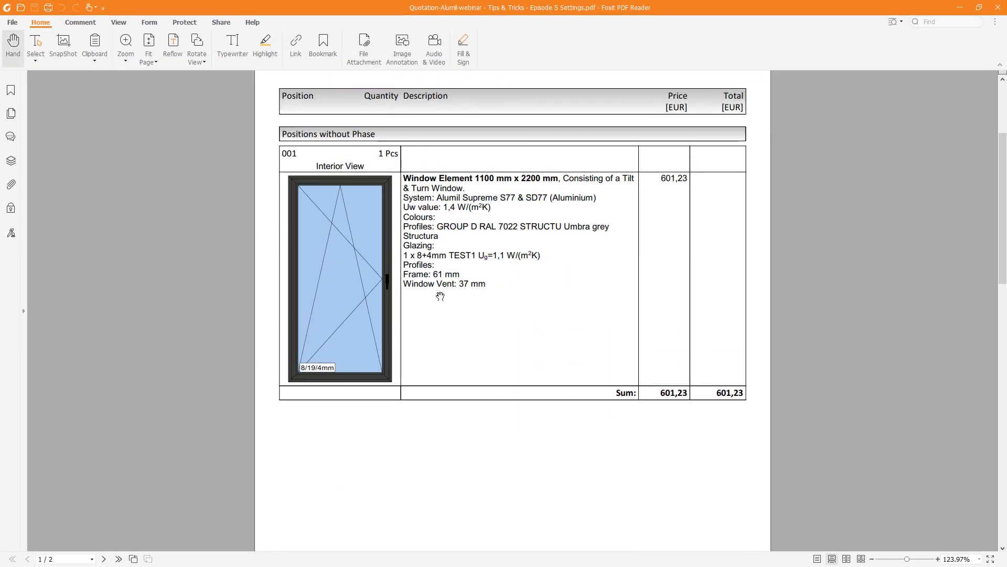
scroll(497, 298, down, 10)
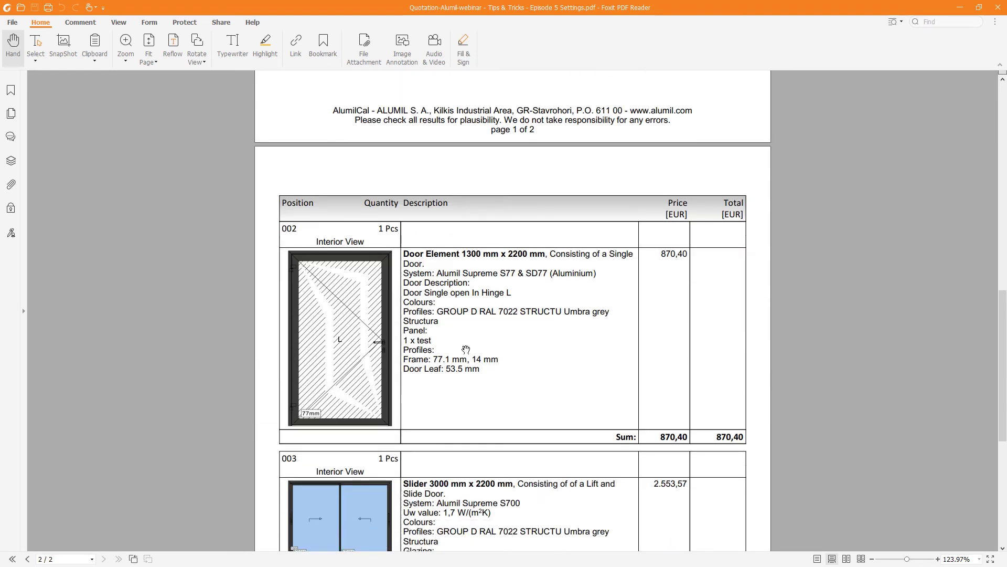
scroll(461, 393, down, 4)
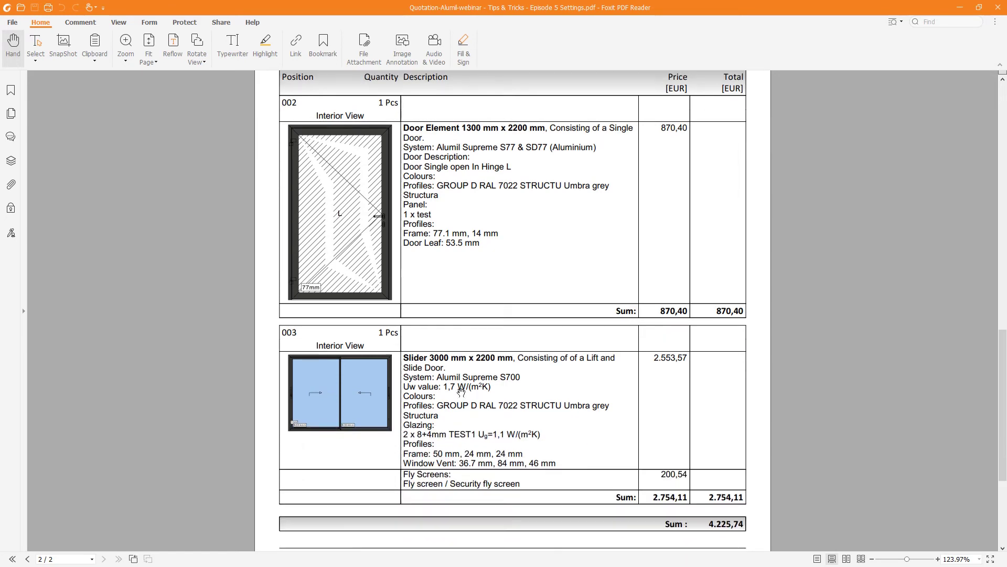
scroll(461, 392, down, 1)
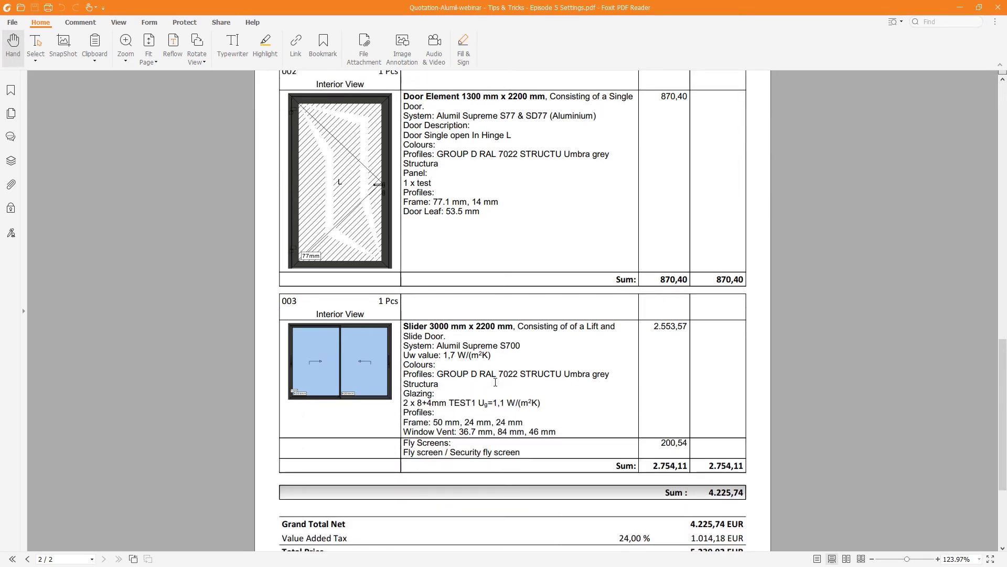
scroll(496, 382, down, 1)
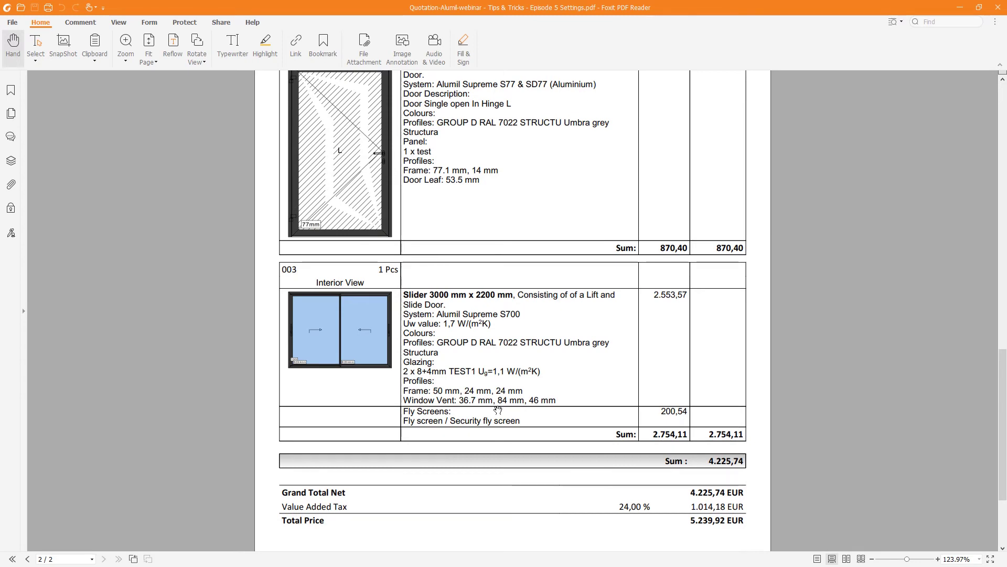
scroll(503, 407, down, 1)
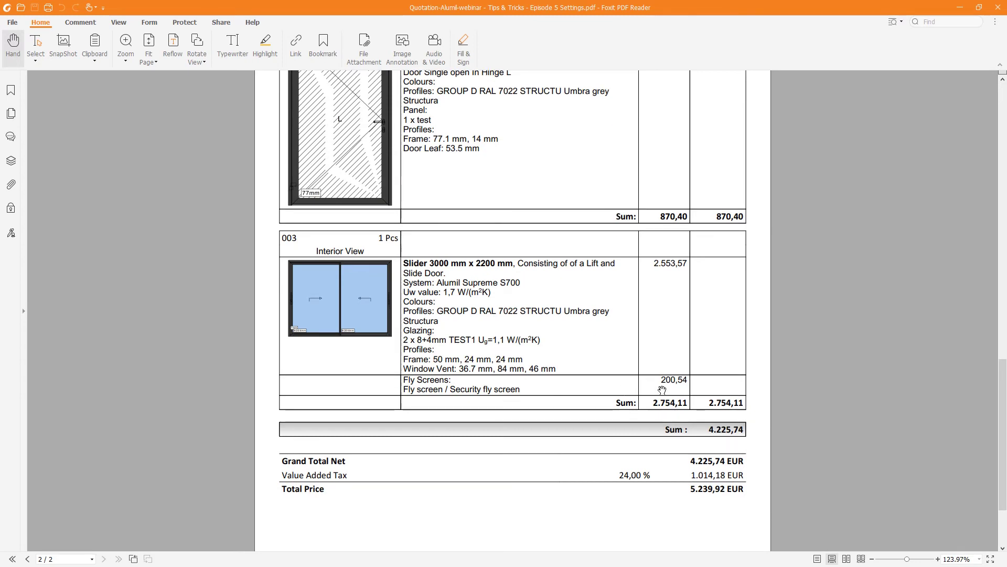
scroll(655, 381, down, 1)
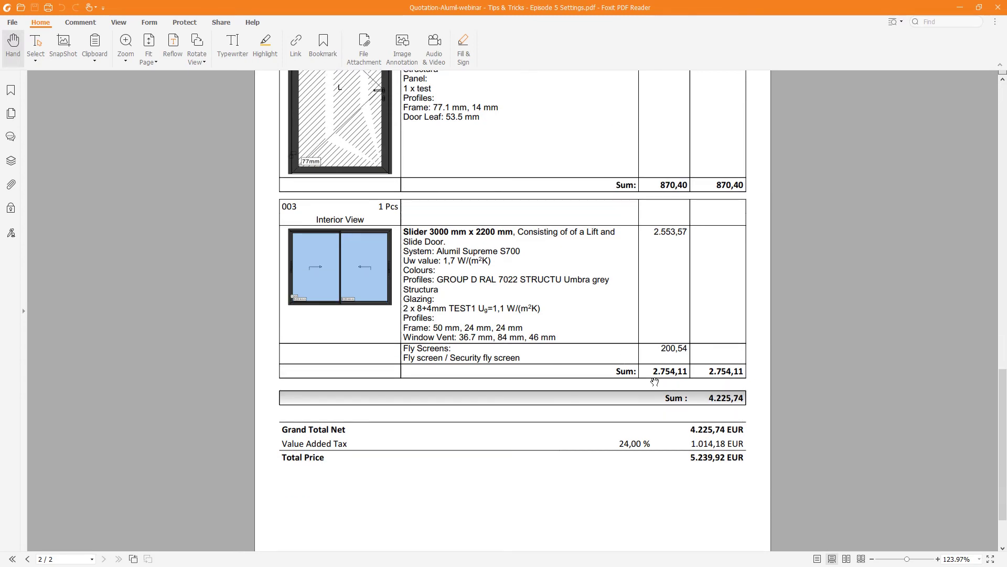
click(995, 7)
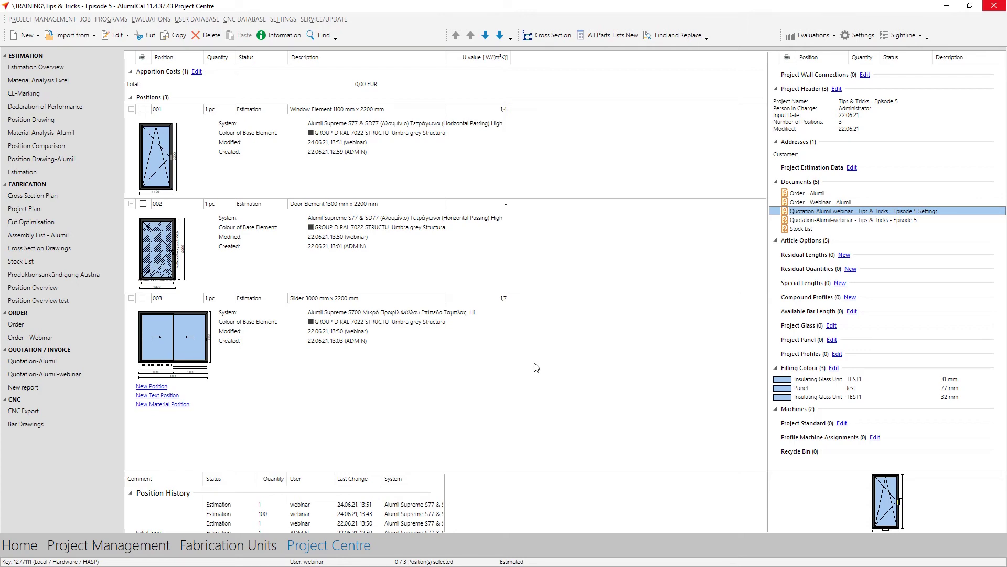
- Open the additional settings, toggle Request Assembly Places off and back on, examine the Construction Site description of the assembly places, and accept the settings
click(291, 20)
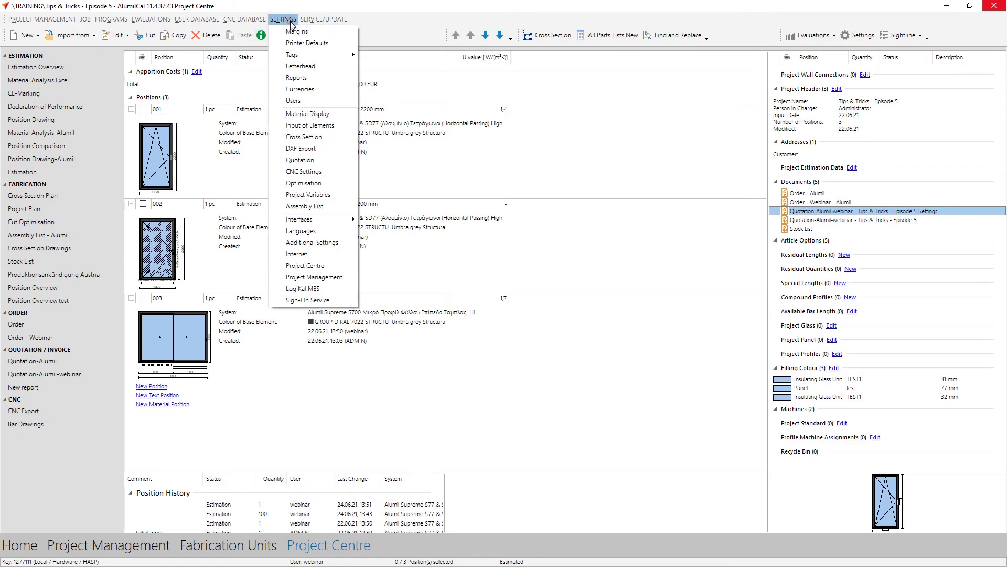
click(344, 245)
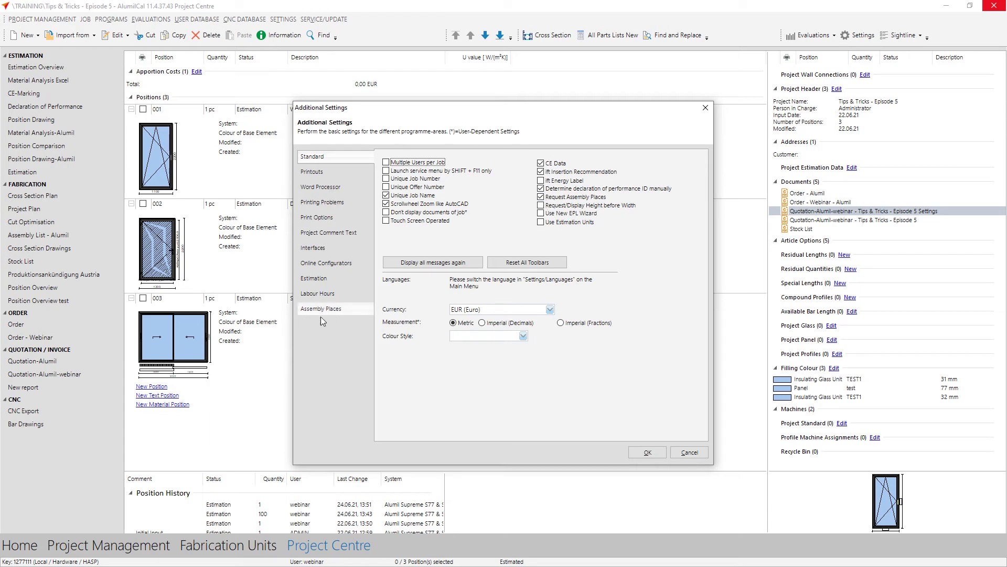
click(542, 198)
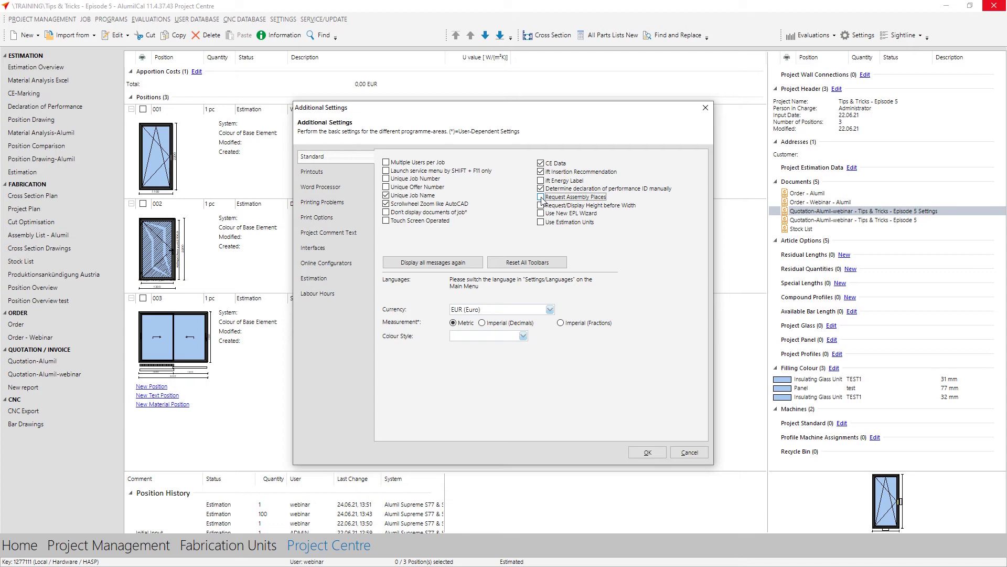
click(541, 197)
click(331, 312)
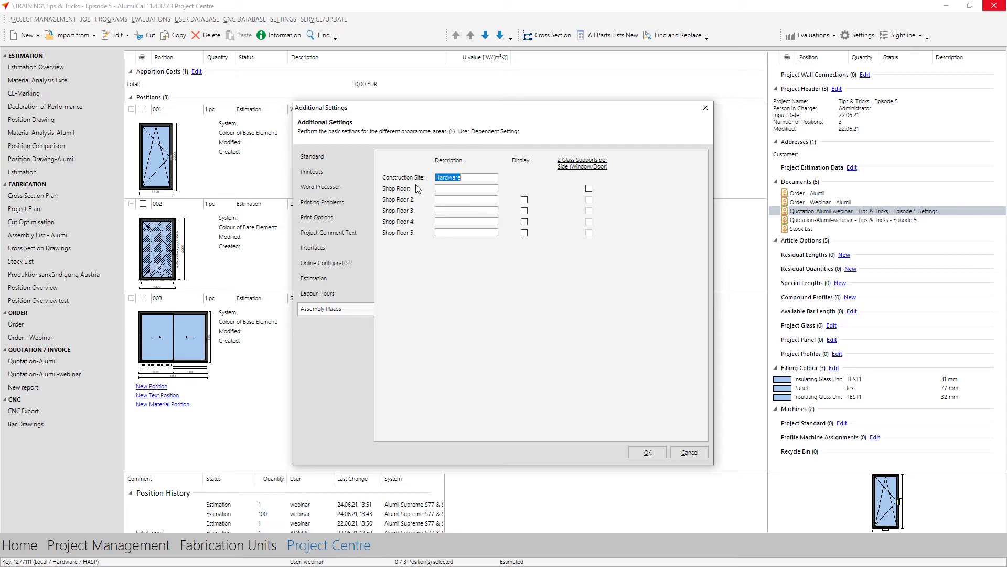
click(473, 177)
click(648, 453)
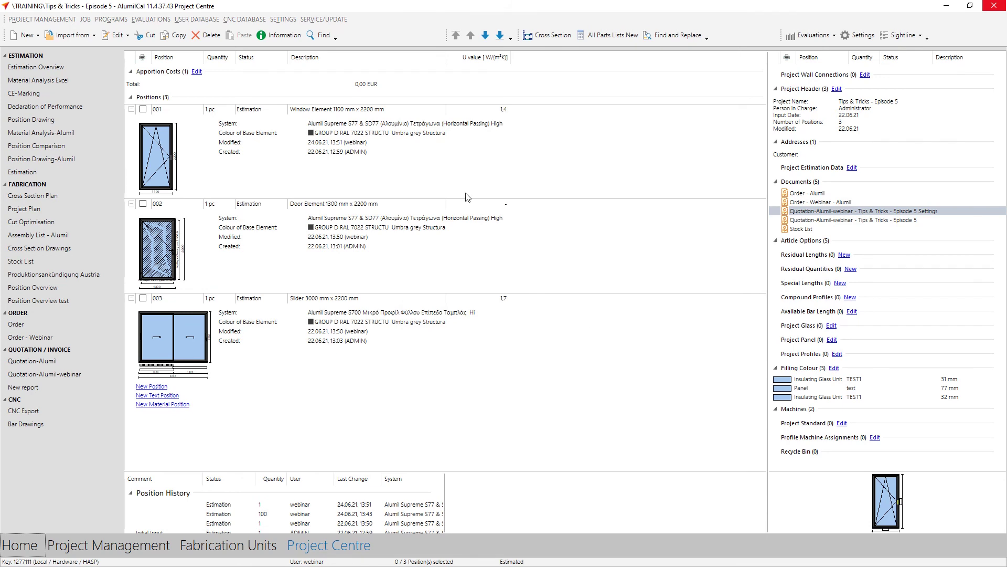
- Look up 380-90 in the Alumil system articles, set the assembly place of article ALU 380-90-725-XX to Hardware, save it and close the database
click(199, 20)
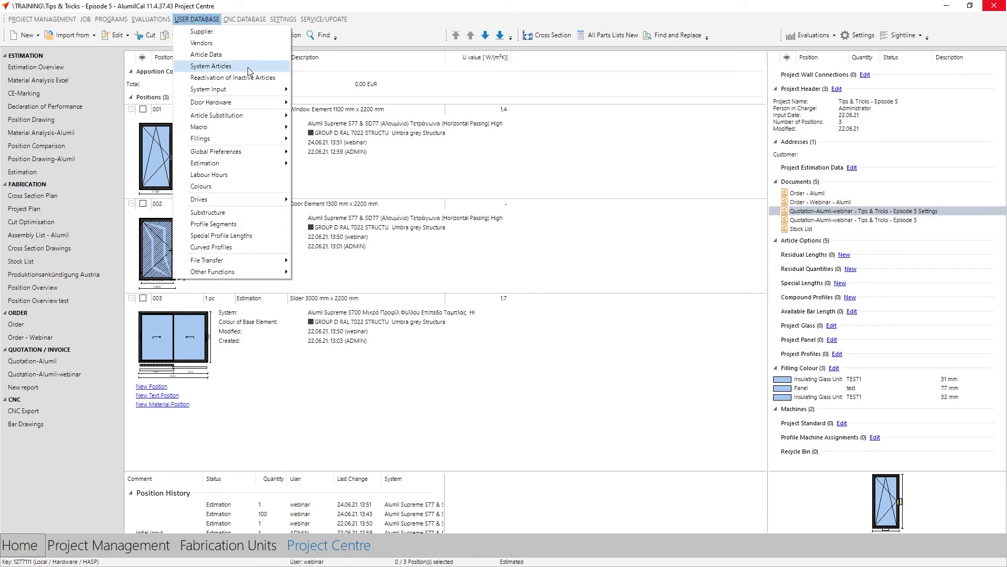
click(211, 66)
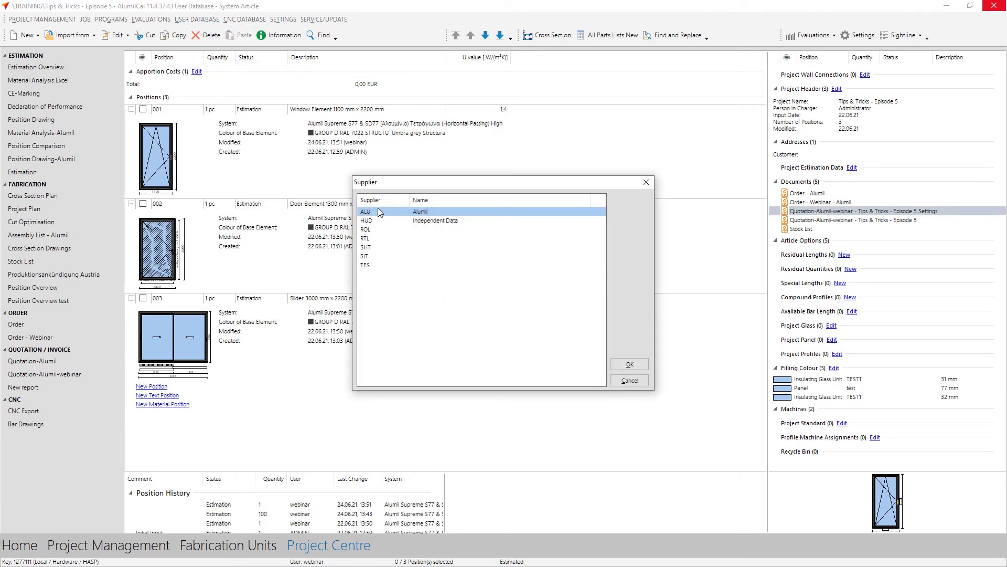
double_click(377, 211)
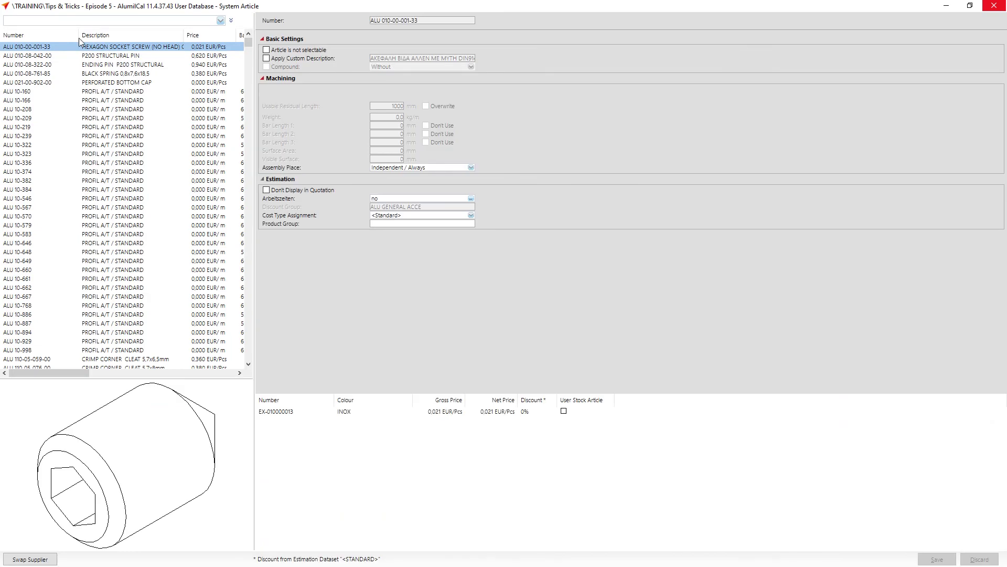
text(380-90)
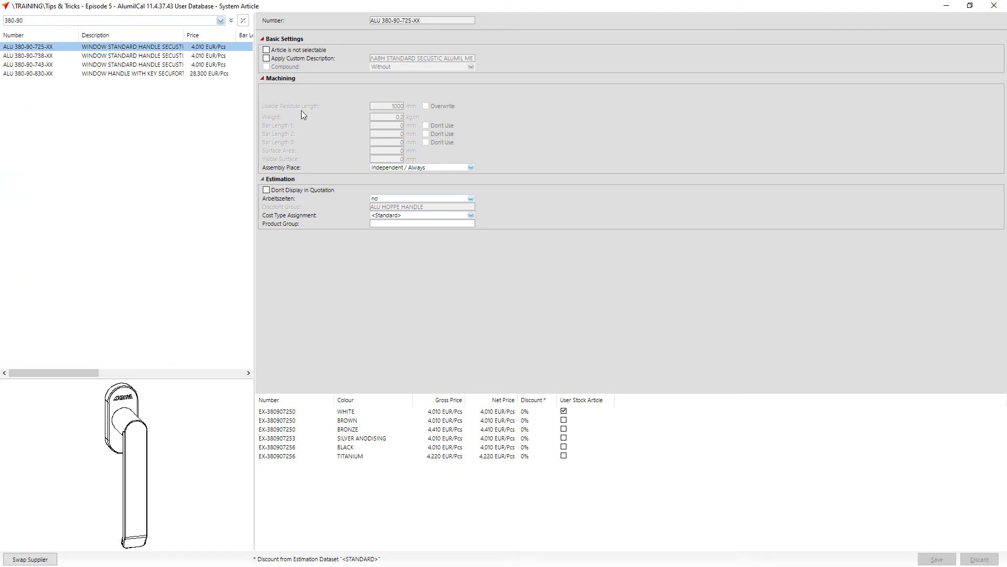
click(471, 167)
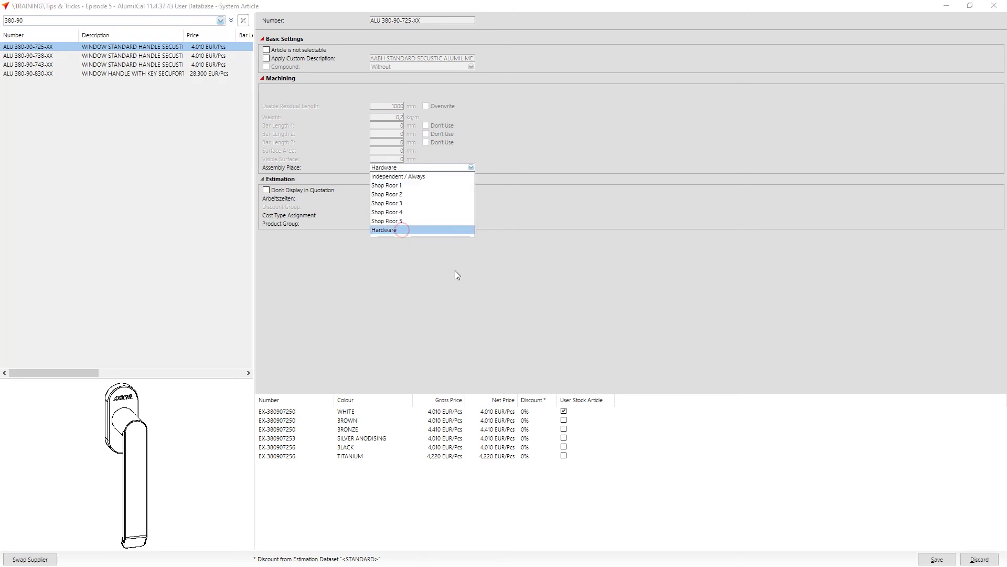
click(455, 270)
click(937, 559)
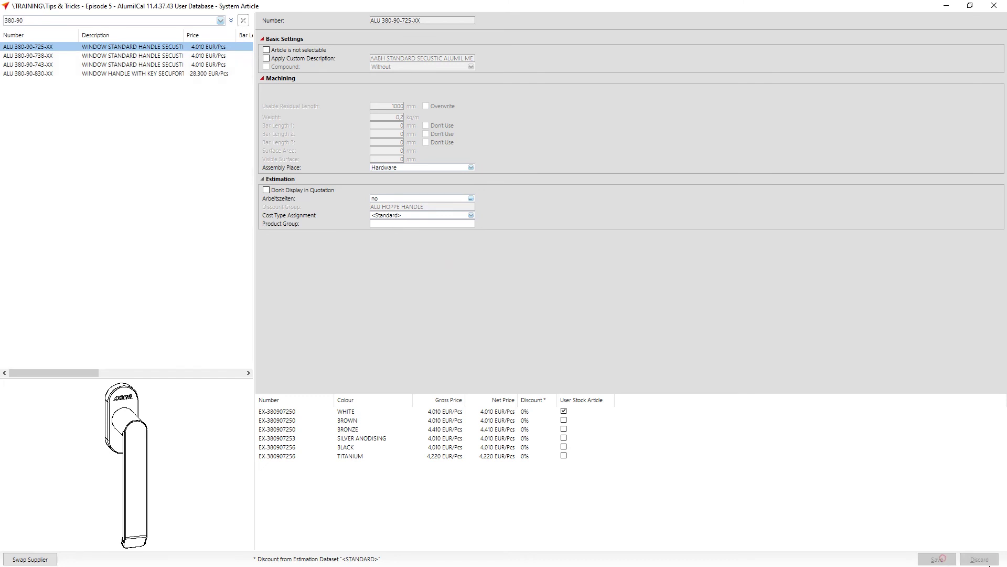
click(997, 5)
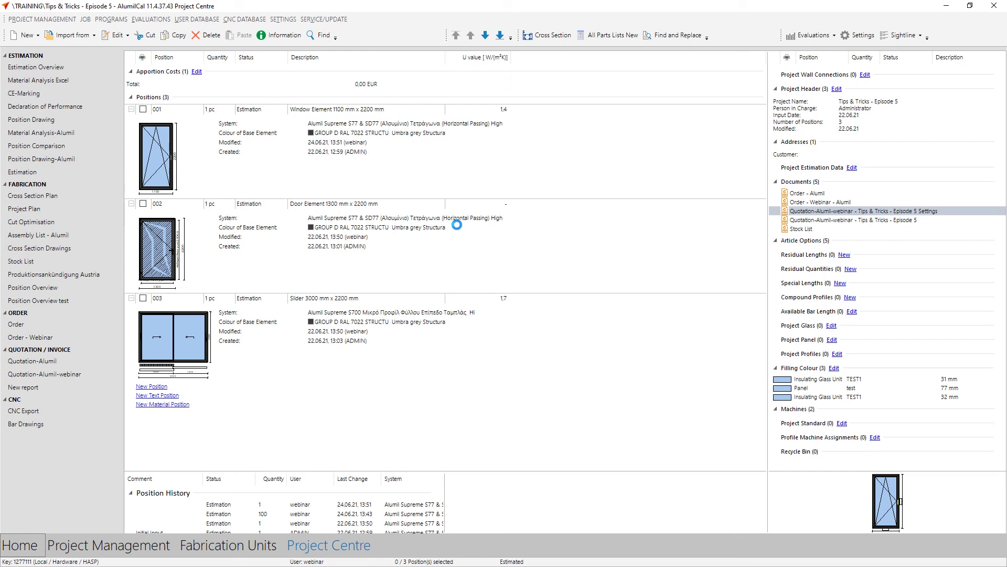
- Open the project document Stock List, examine its Hardware and Shop Floor 1 assembly place sections and the profile tables, and close it
click(808, 230)
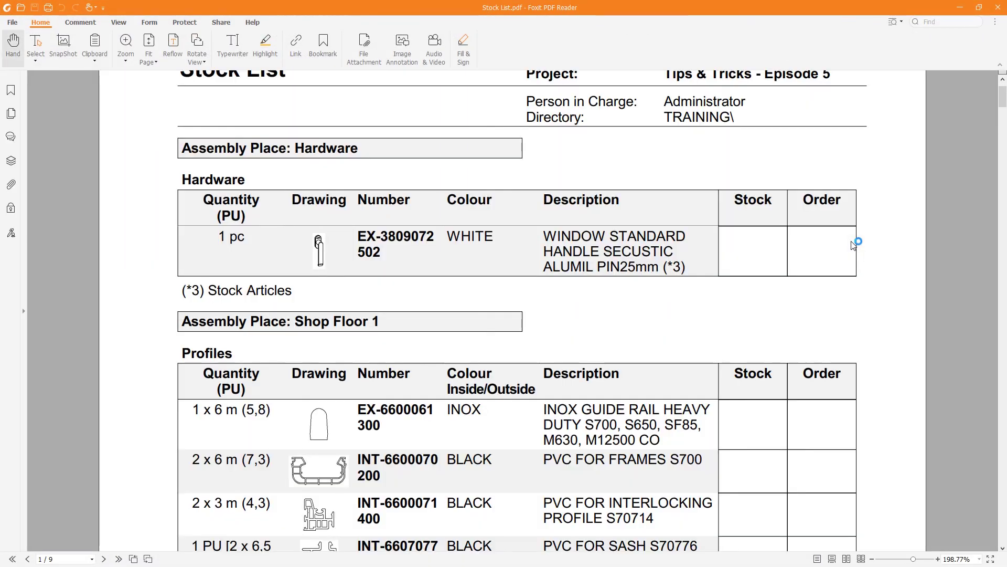
scroll(669, 236, up, 1)
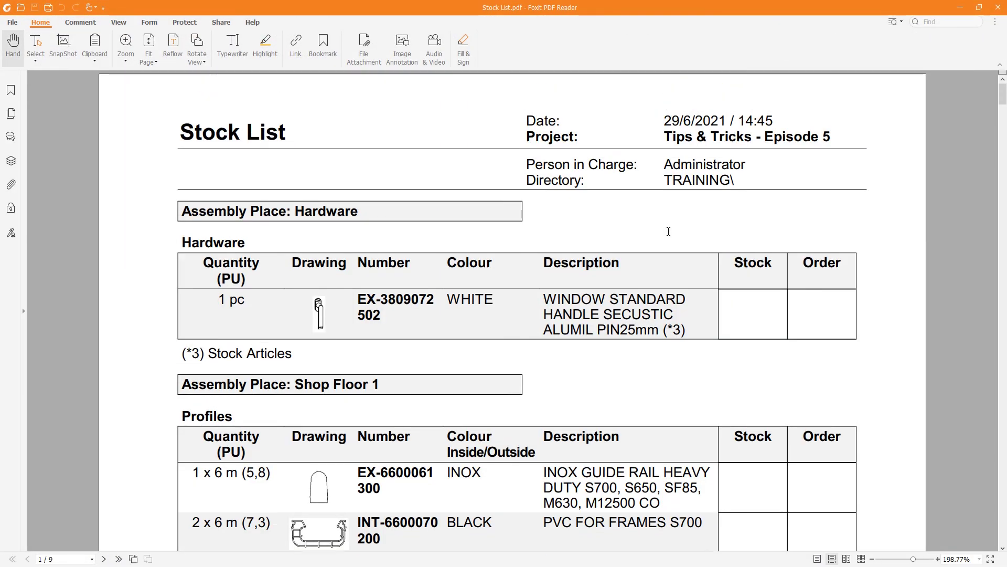
scroll(667, 231, down, 1)
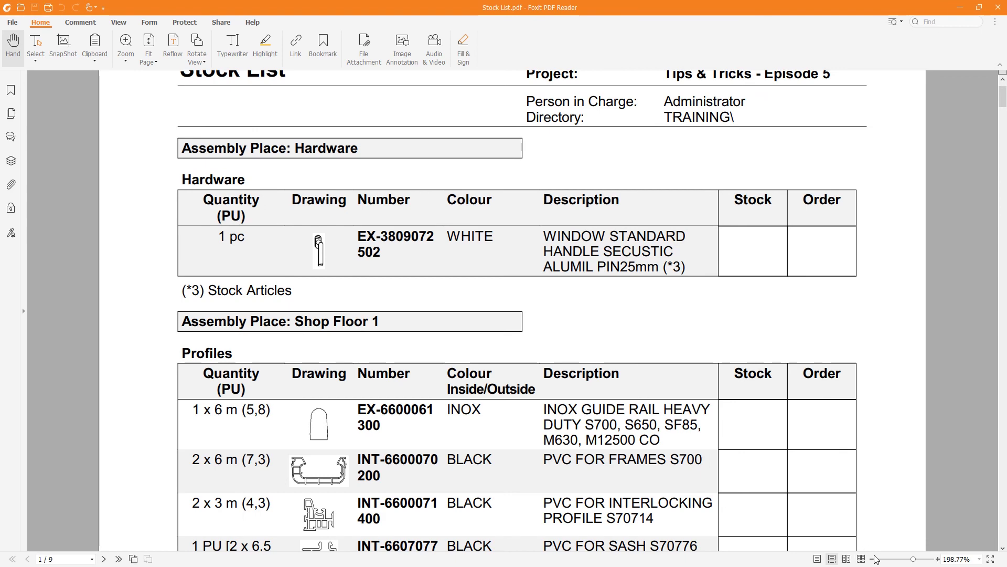
click(873, 559)
click(874, 559)
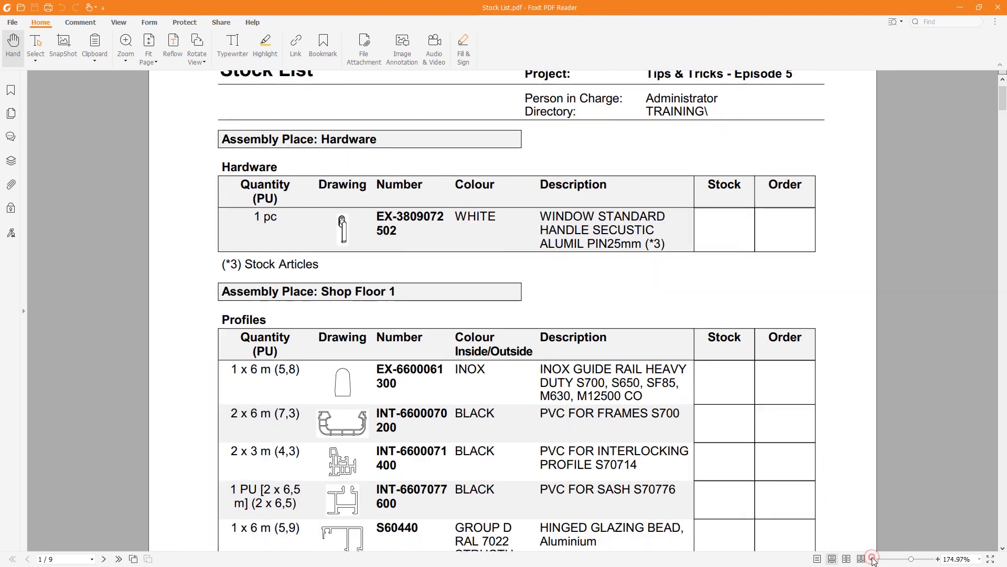
scroll(573, 277, up, 1)
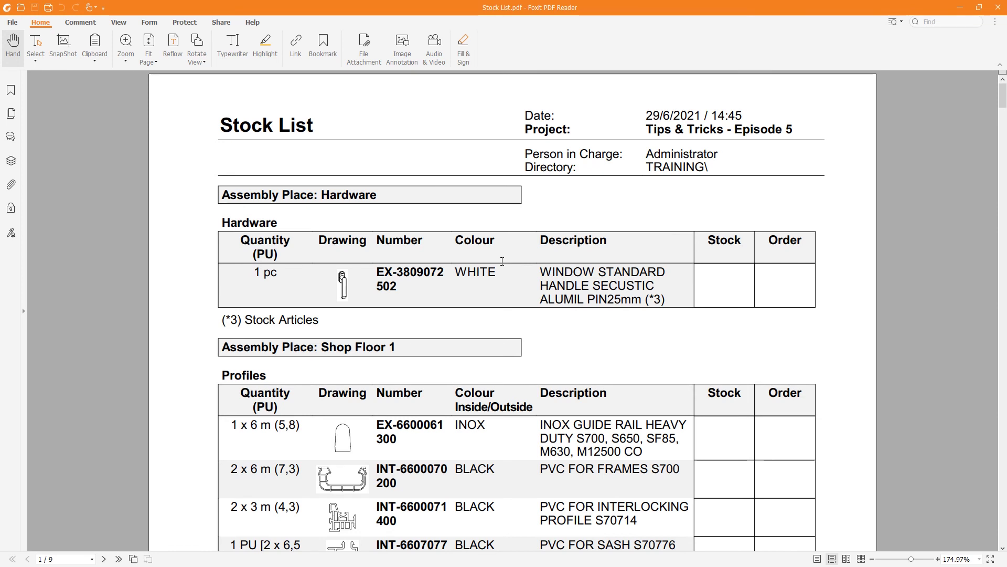
scroll(501, 265, down, 1)
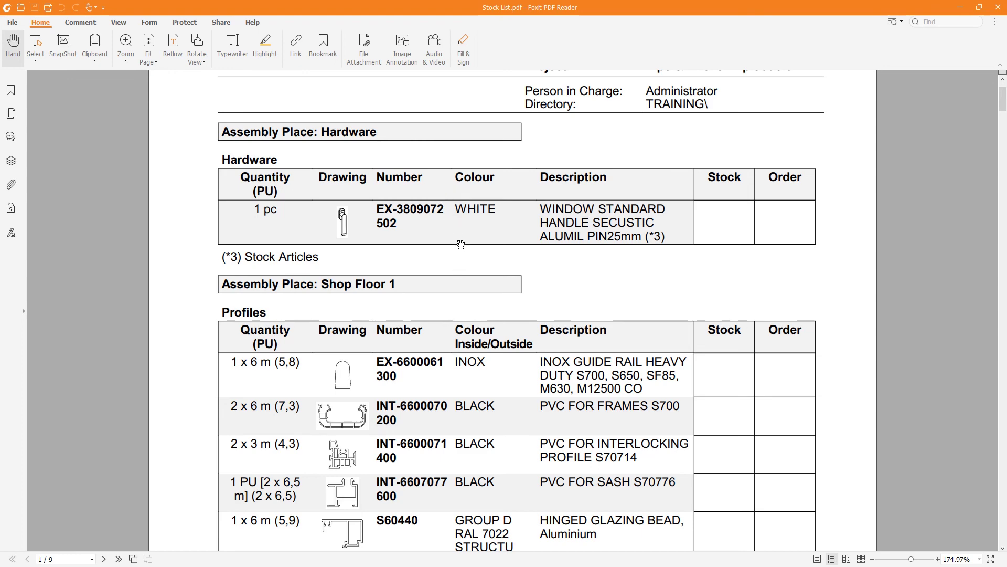
scroll(460, 244, down, 4)
scroll(460, 244, down, 13)
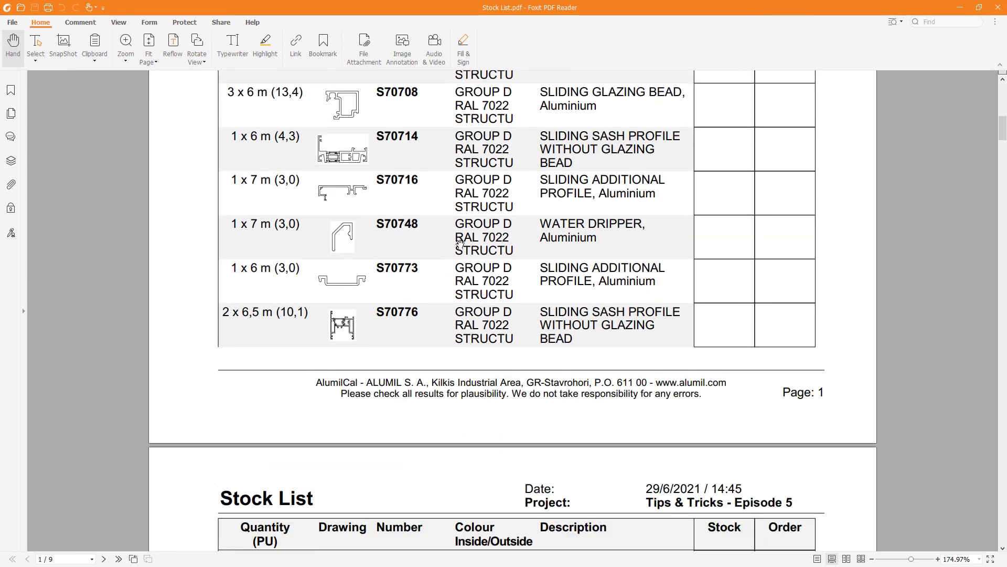
scroll(460, 244, down, 12)
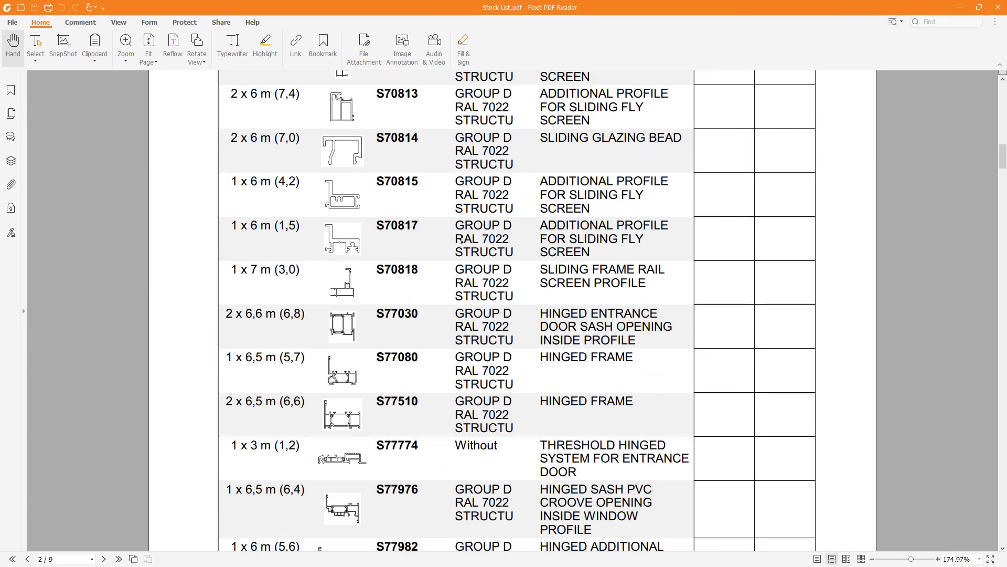
scroll(461, 240, up, 19)
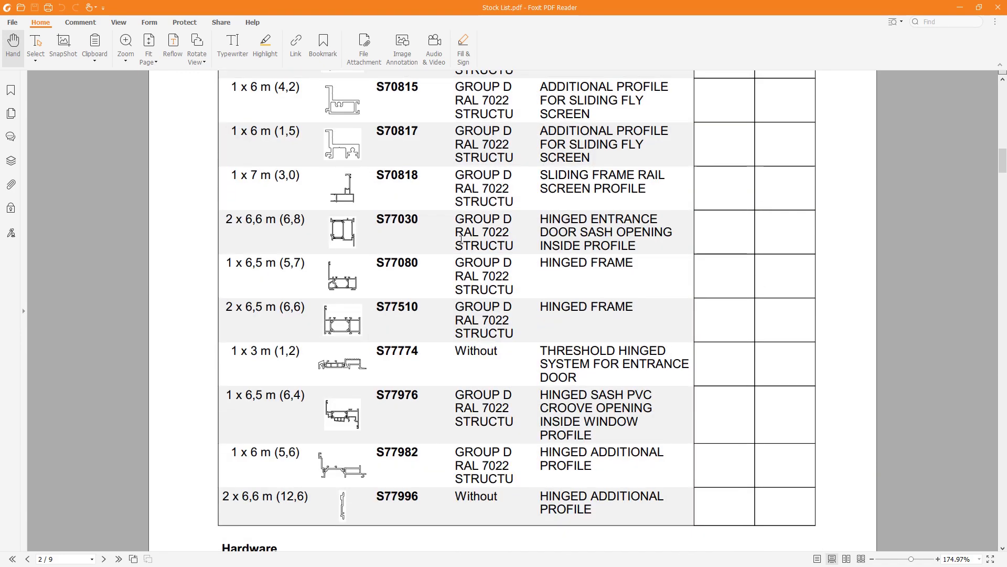
scroll(461, 241, up, 19)
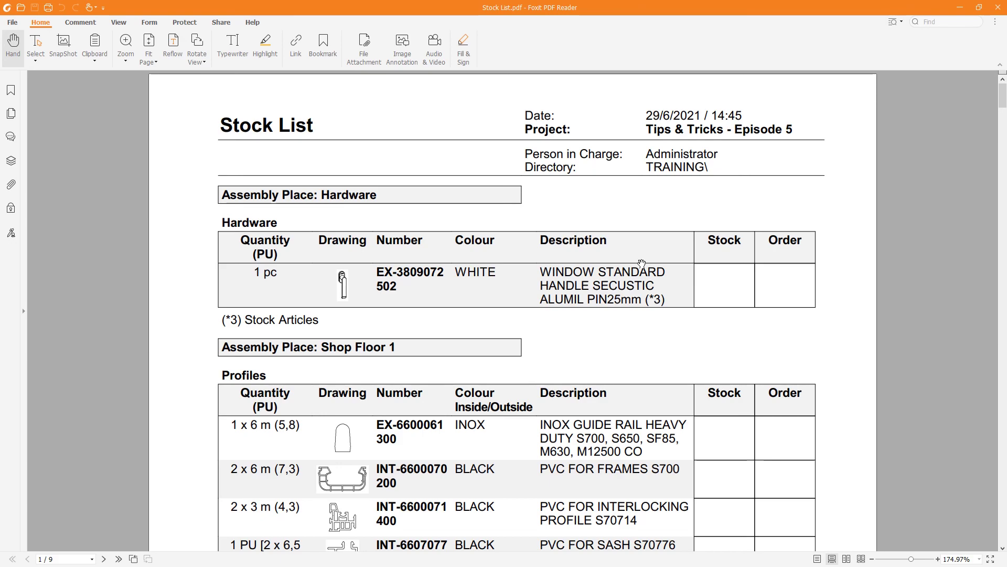
click(999, 9)
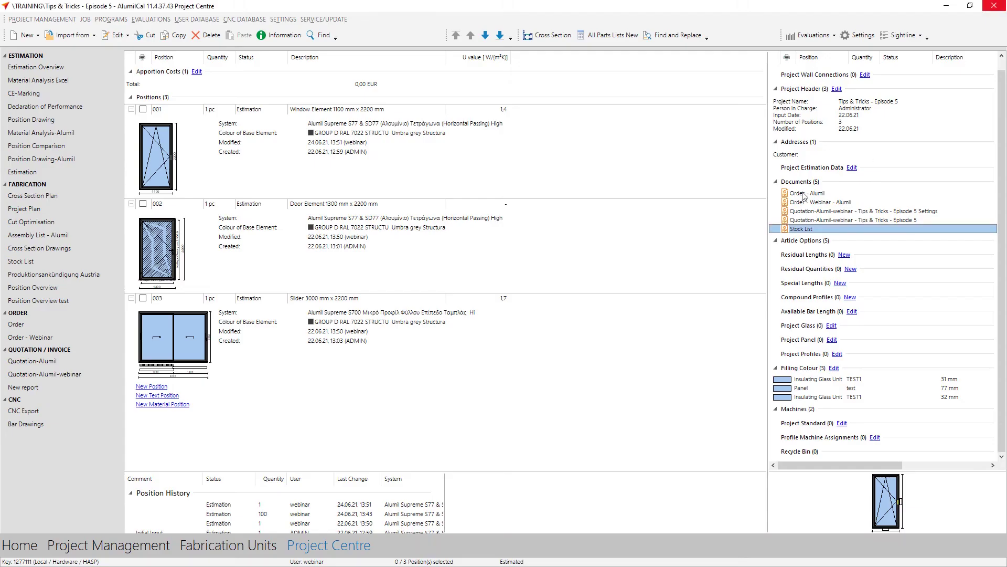